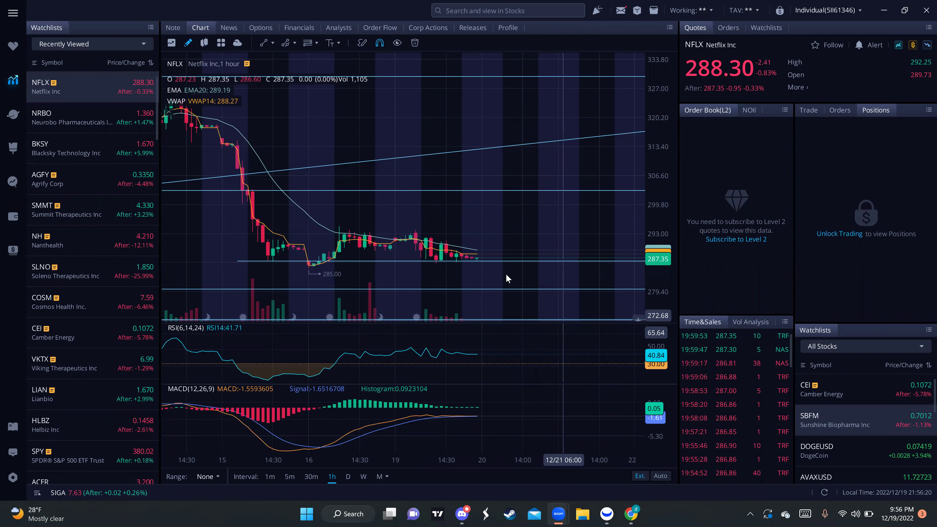
- Examine Netflix's one-hour chart across the December 15 drop and the price action through December 19
{"action": "scroll", "coordinate": [487, 224], "scroll_direction": "down", "scroll_amount": 1}
{"action": "scroll", "coordinate": [489, 225], "scroll_direction": "down", "scroll_amount": 1}
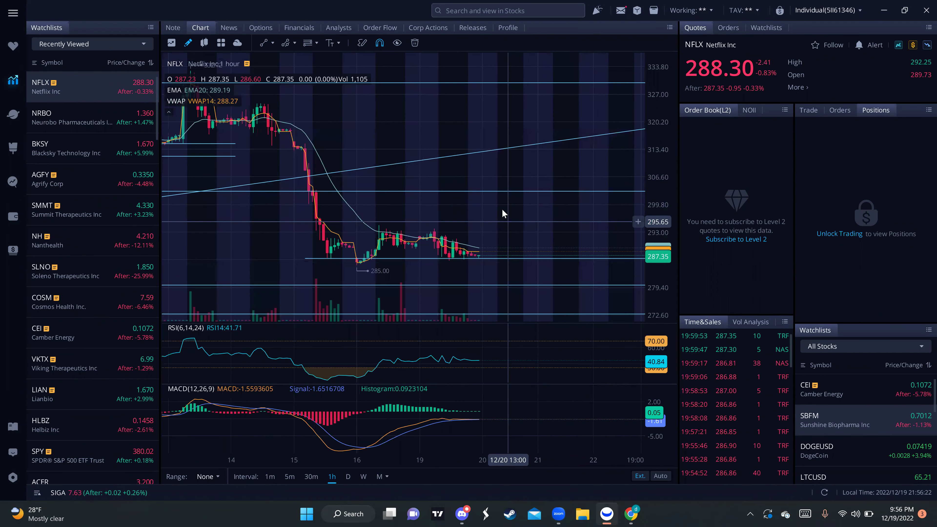
{"action": "left_click_drag", "start_coordinate": [511, 226], "coordinate": [482, 226]}
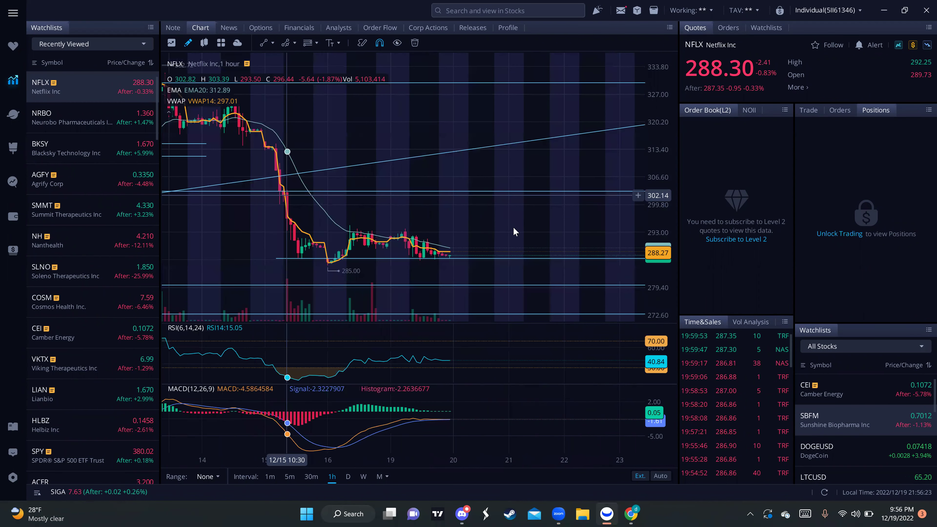
{"action": "scroll", "coordinate": [497, 228], "scroll_direction": "down", "scroll_amount": 1}
{"action": "scroll", "coordinate": [551, 218], "scroll_direction": "up", "scroll_amount": 1}
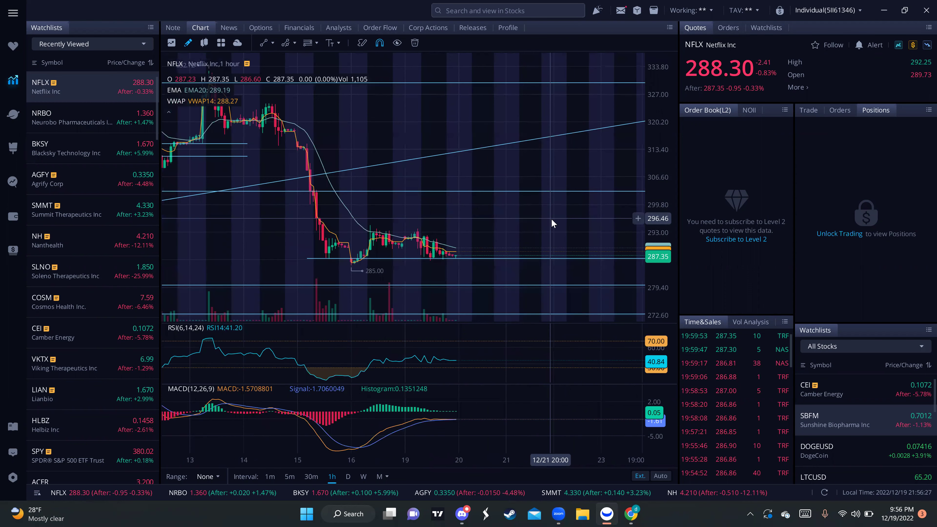
{"action": "scroll", "coordinate": [549, 224], "scroll_direction": "up", "scroll_amount": 1}
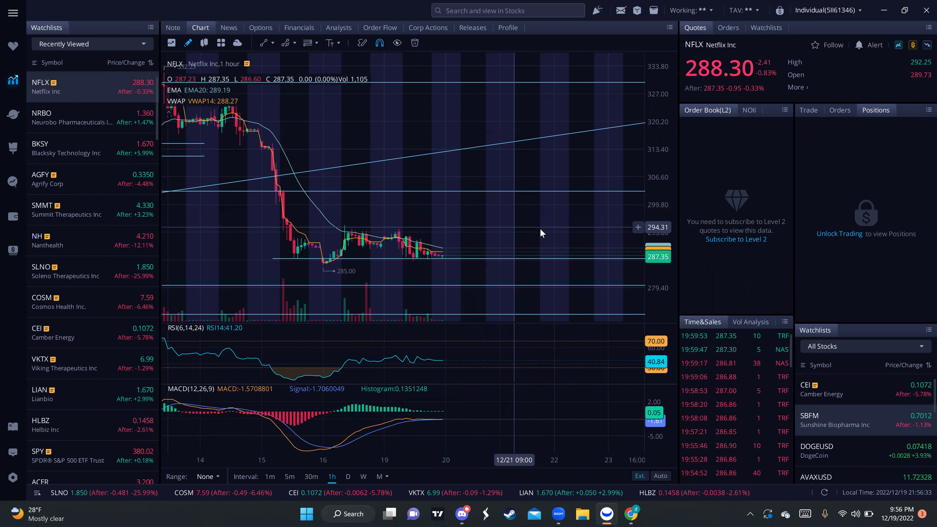
{"action": "scroll", "coordinate": [540, 228], "scroll_direction": "up", "scroll_amount": 1}
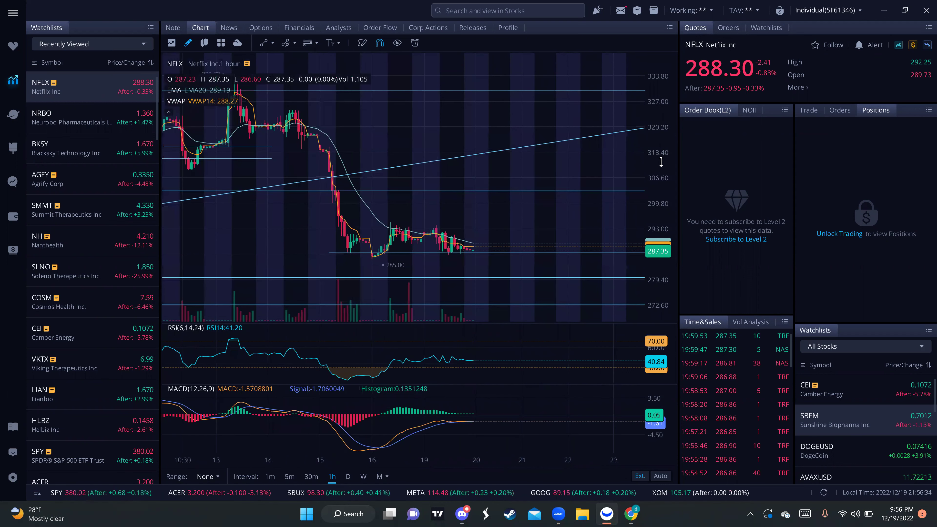
{"action": "scroll", "coordinate": [483, 154], "scroll_direction": "up", "scroll_amount": 1}
{"action": "scroll", "coordinate": [461, 133], "scroll_direction": "up", "scroll_amount": 1}
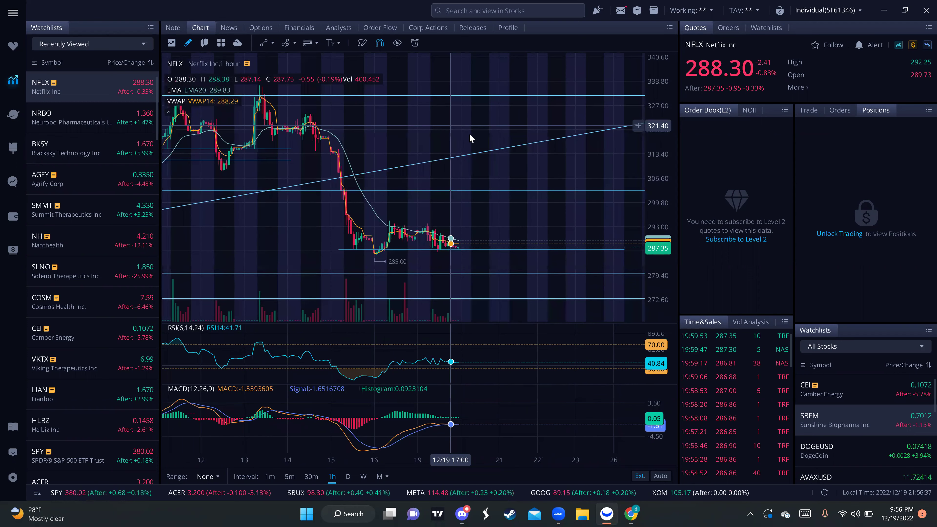
{"action": "scroll", "coordinate": [461, 137], "scroll_direction": "down", "scroll_amount": 2}
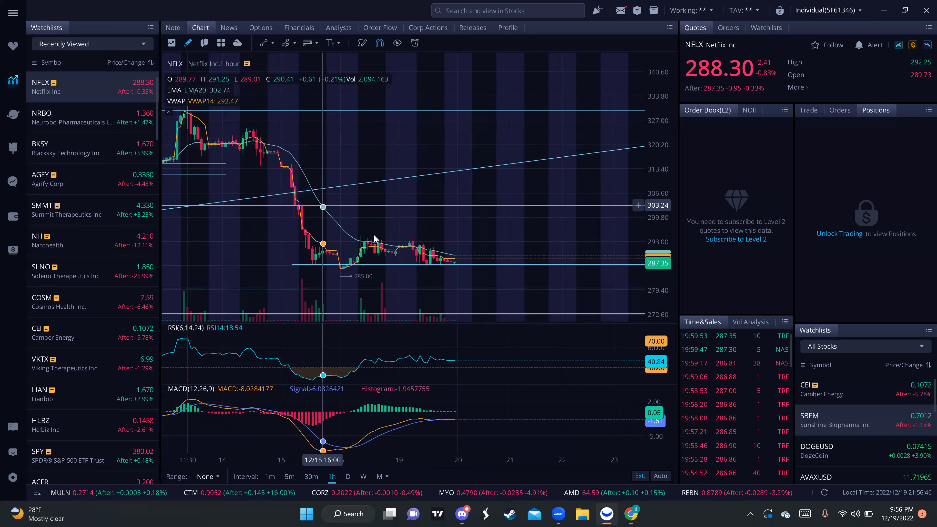
{"action": "left_click", "coordinate": [382, 263]}
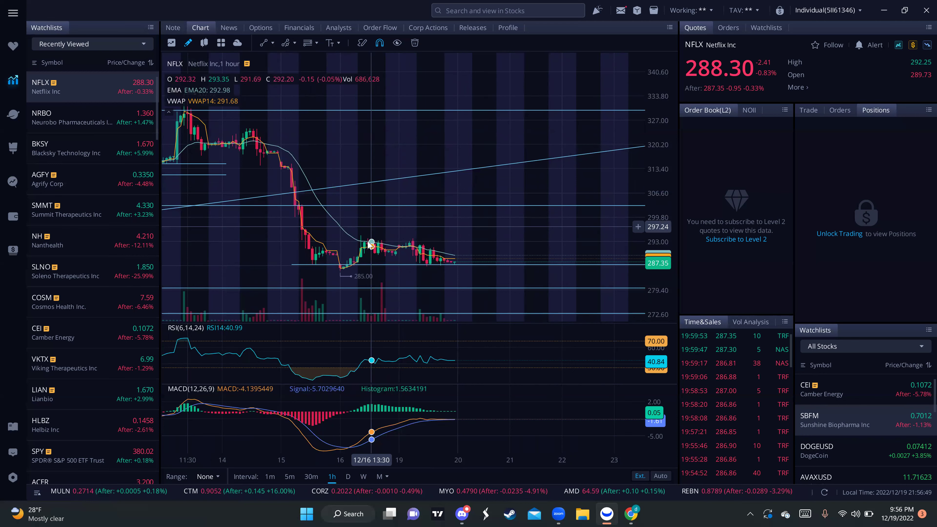
{"action": "left_click", "coordinate": [405, 233]}
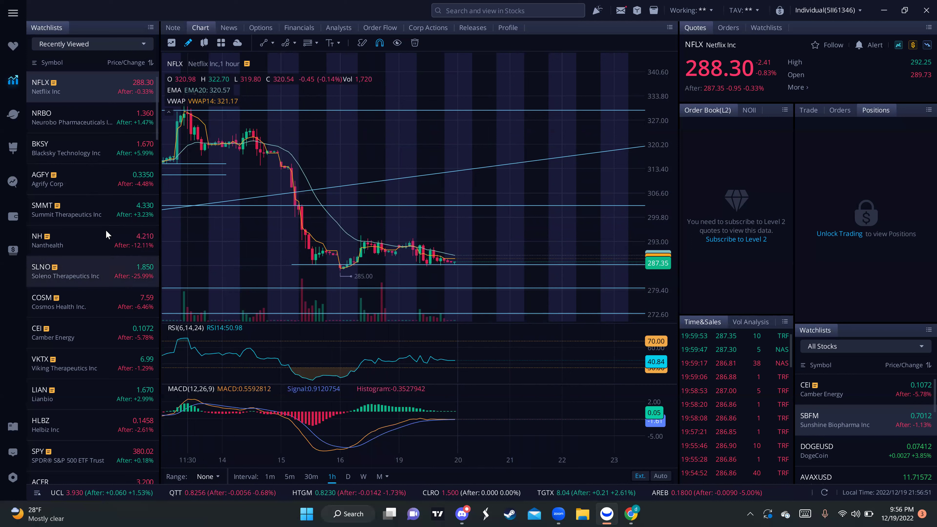
- Load the SPY chart from the Recently Viewed watchlist and show its December 19 session
{"action": "scroll", "coordinate": [103, 300], "scroll_direction": "down", "scroll_amount": 3}
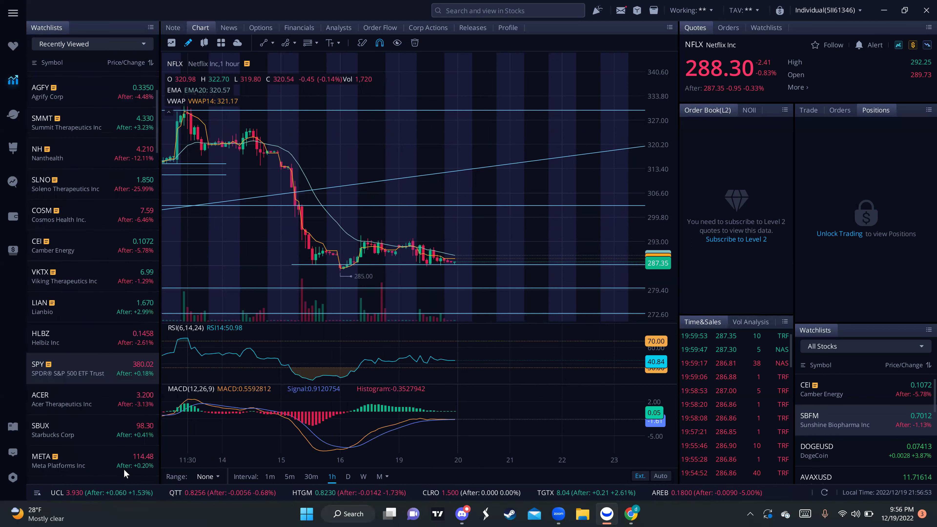
{"action": "left_click", "coordinate": [92, 369]}
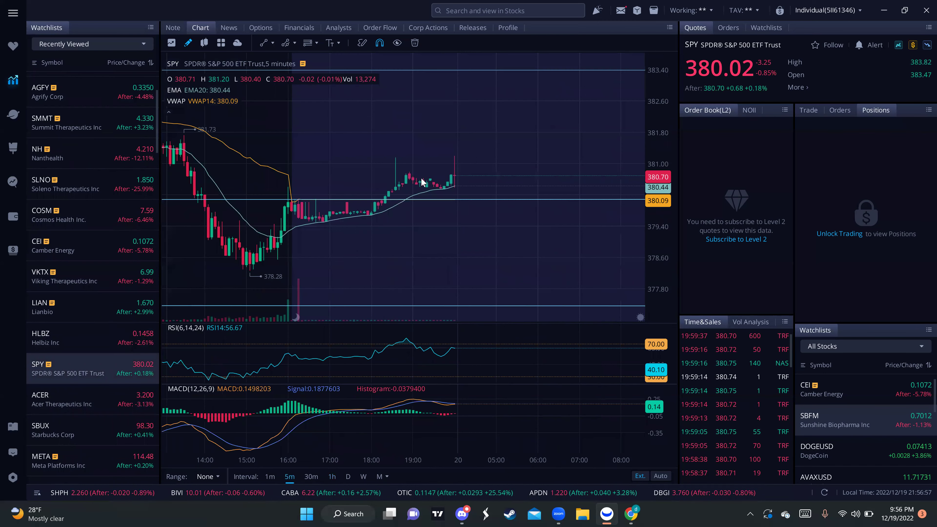
{"action": "scroll", "coordinate": [506, 137], "scroll_direction": "down", "scroll_amount": 3}
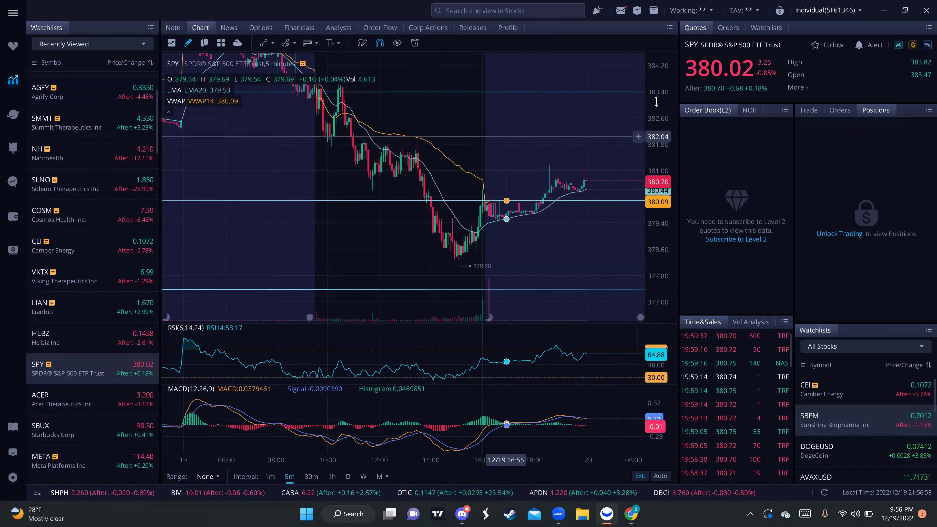
{"action": "left_click_drag", "start_coordinate": [510, 171], "coordinate": [535, 171]}
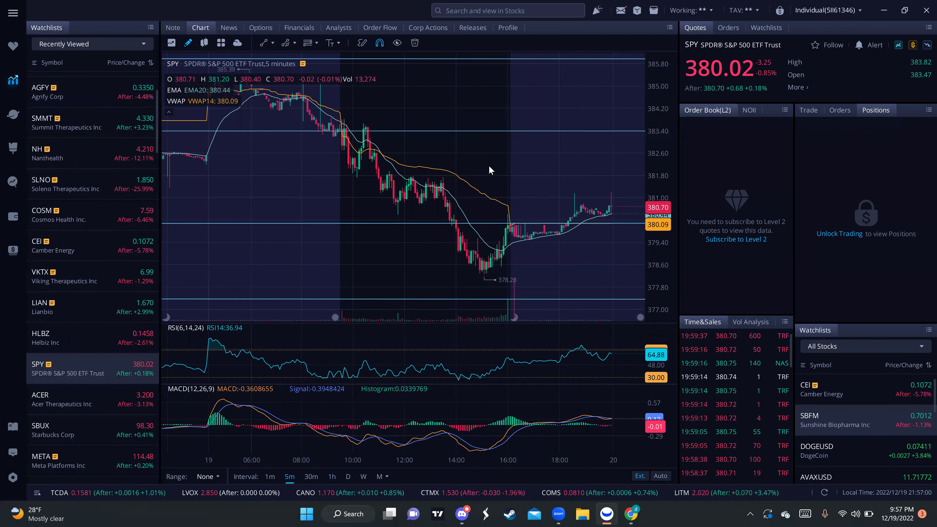
- Examine SPY's five-minute chart through the December 19 pre-market and regular session, comparing price with VWAP, EMA and the drawn levels
{"action": "scroll", "coordinate": [475, 170], "scroll_direction": "up", "scroll_amount": 2}
{"action": "scroll", "coordinate": [306, 170], "scroll_direction": "up", "scroll_amount": 1}
{"action": "left_click_drag", "start_coordinate": [306, 170], "coordinate": [399, 175]}
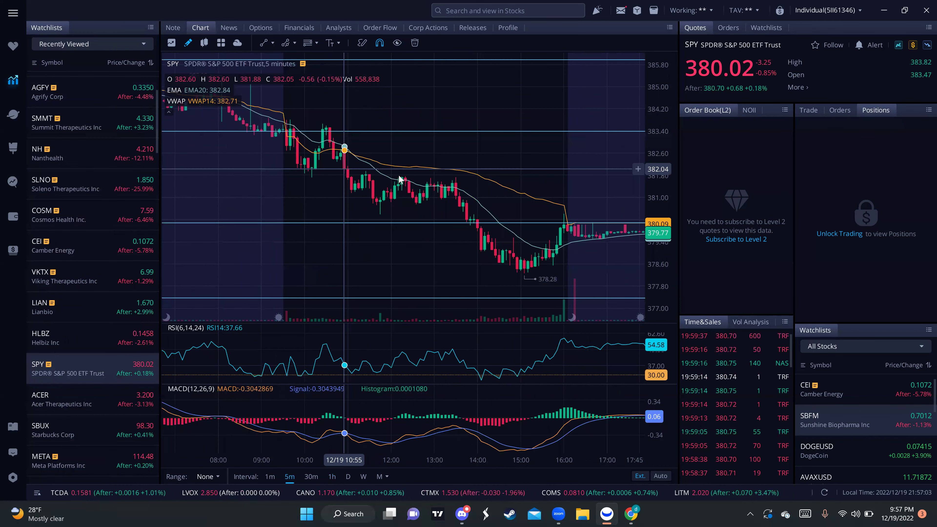
{"action": "scroll", "coordinate": [290, 170], "scroll_direction": "down", "scroll_amount": 2}
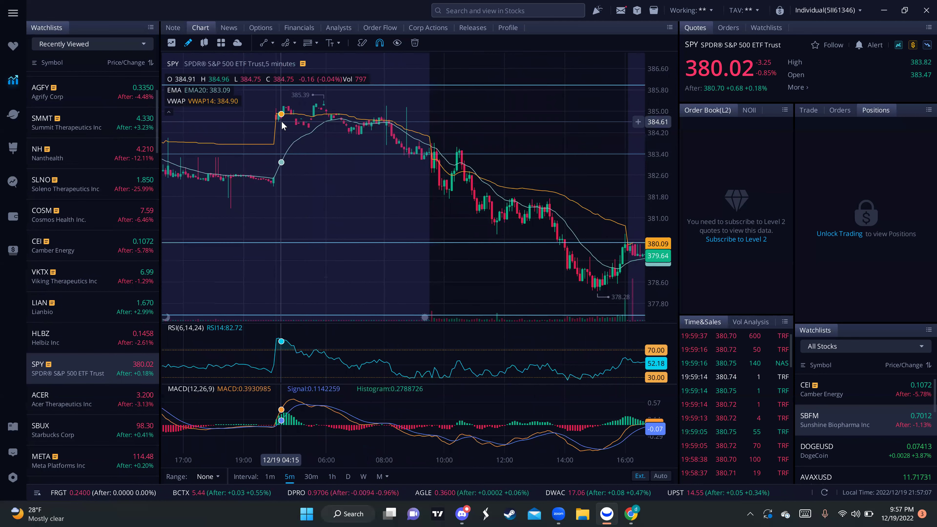
{"action": "scroll", "coordinate": [314, 151], "scroll_direction": "down", "scroll_amount": 1}
{"action": "scroll", "coordinate": [334, 169], "scroll_direction": "down", "scroll_amount": 1}
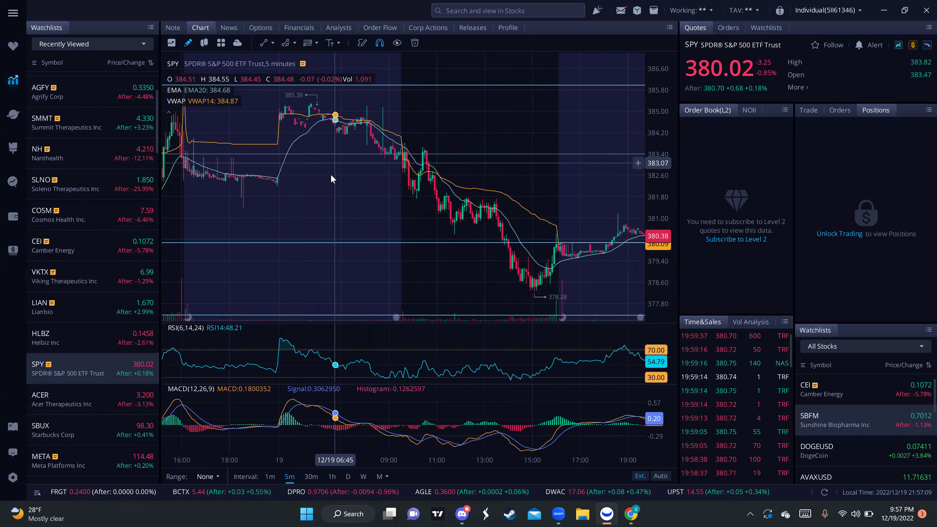
{"action": "left_click_drag", "start_coordinate": [407, 207], "coordinate": [385, 207]}
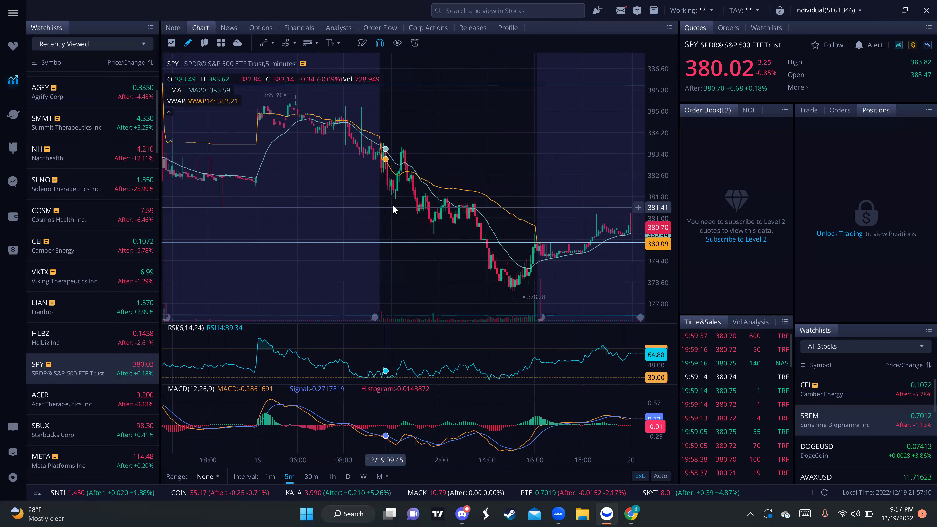
{"action": "scroll", "coordinate": [397, 207], "scroll_direction": "right", "scroll_amount": 2}
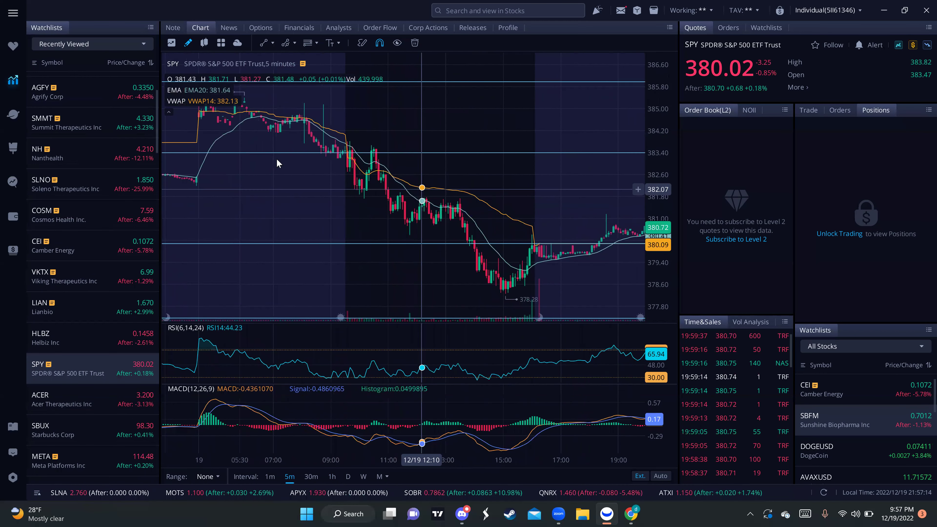
{"action": "scroll", "coordinate": [281, 162], "scroll_direction": "up", "scroll_amount": 2}
{"action": "scroll", "coordinate": [354, 159], "scroll_direction": "left", "scroll_amount": 2}
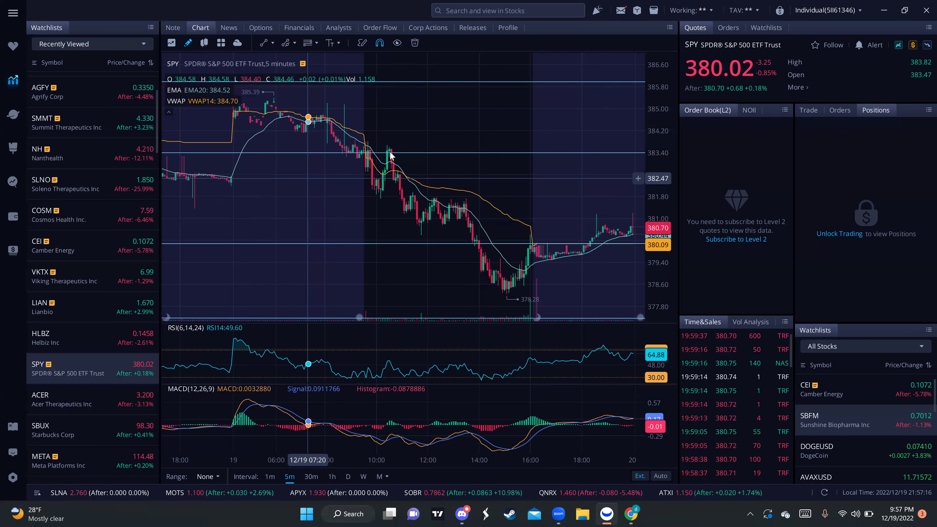
{"action": "scroll", "coordinate": [441, 159], "scroll_direction": "left", "scroll_amount": 2}
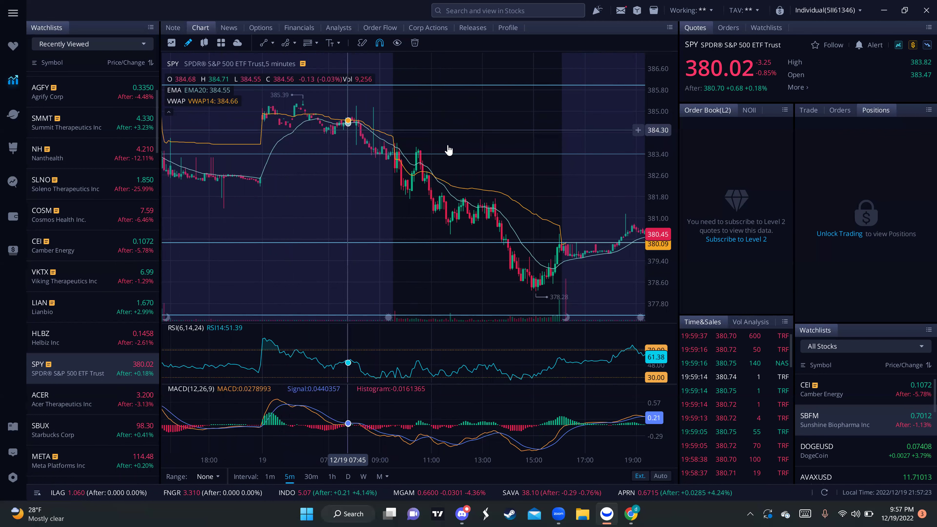
{"action": "left_click_drag", "start_coordinate": [478, 140], "coordinate": [447, 122]}
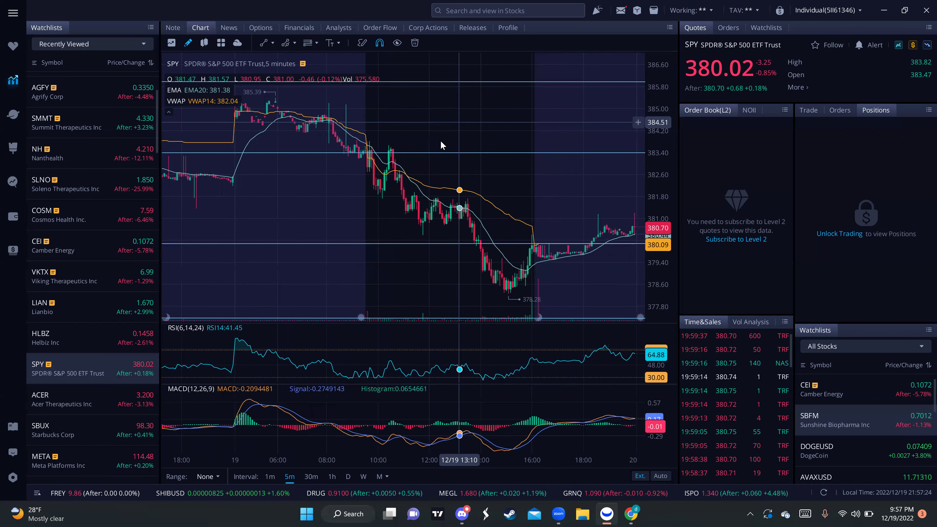
{"action": "scroll", "coordinate": [343, 137], "scroll_direction": "down", "scroll_amount": 1}
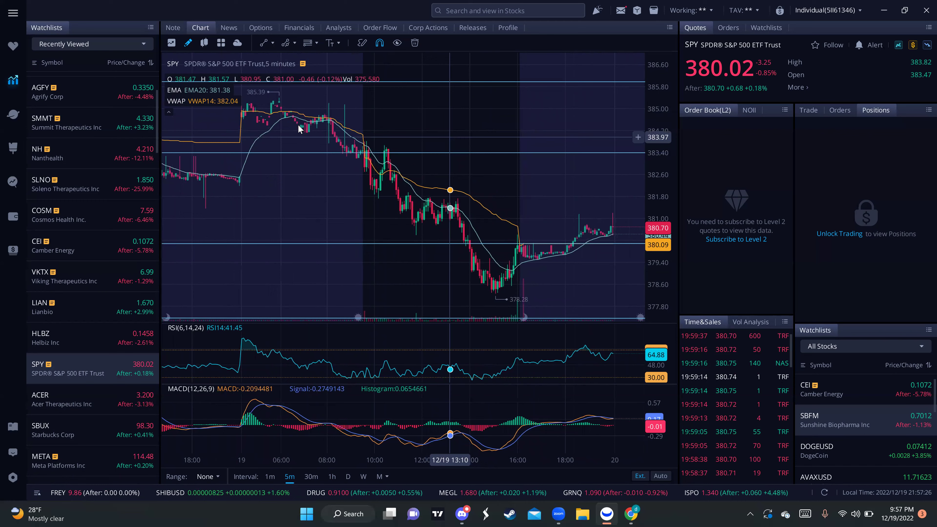
{"action": "scroll", "coordinate": [478, 156], "scroll_direction": "up", "scroll_amount": 1}
{"action": "scroll", "coordinate": [464, 156], "scroll_direction": "up", "scroll_amount": 1}
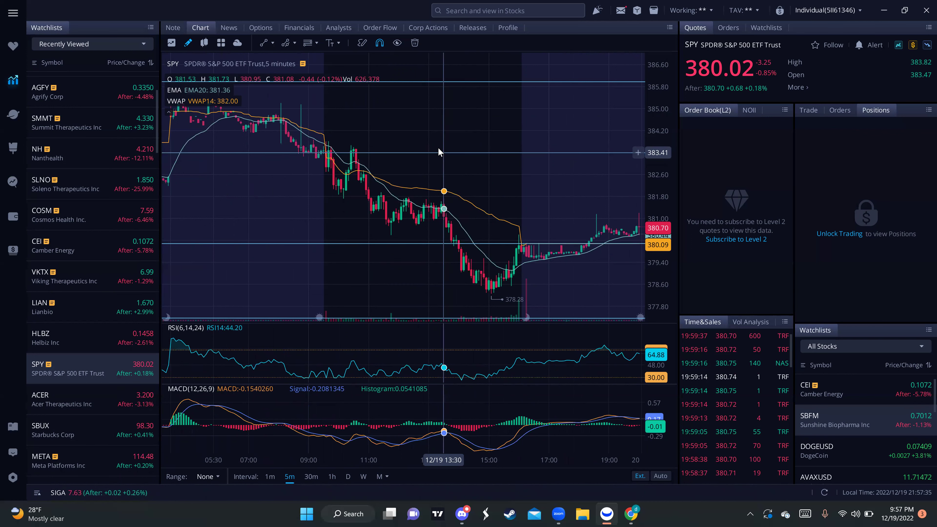
- Inspect SPY's five-minute candles around the December 19 market open, near the drawn line just above 383
{"action": "scroll", "coordinate": [440, 155], "scroll_direction": "down", "scroll_amount": 3}
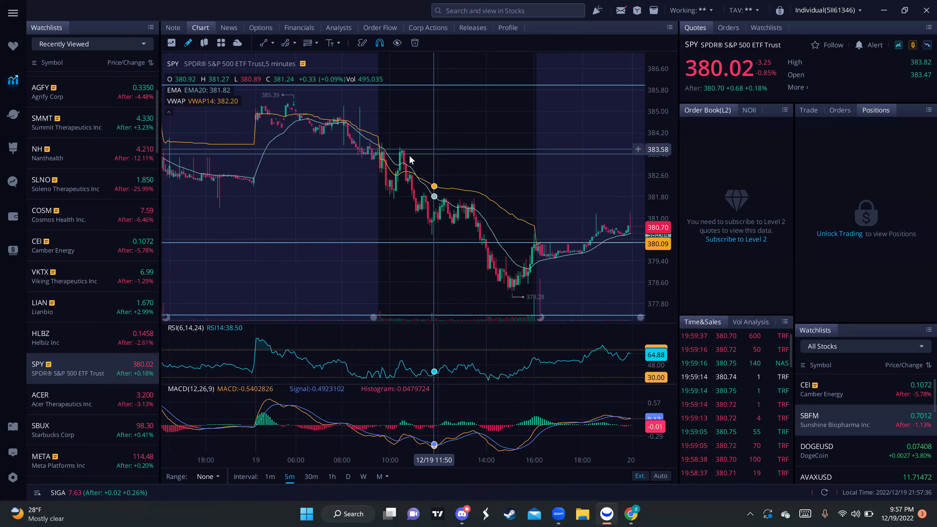
{"action": "scroll", "coordinate": [378, 158], "scroll_direction": "up", "scroll_amount": 1}
{"action": "scroll", "coordinate": [394, 152], "scroll_direction": "up", "scroll_amount": 1}
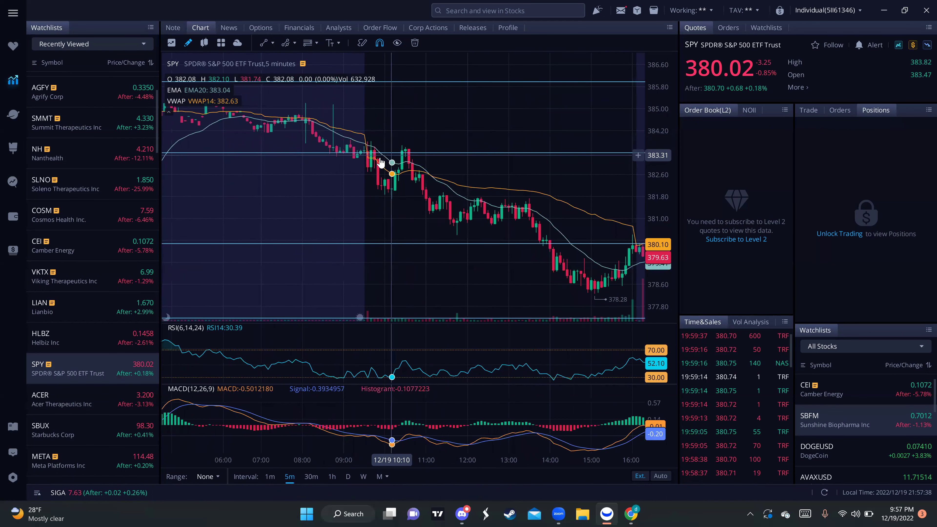
{"action": "scroll", "coordinate": [371, 159], "scroll_direction": "up", "scroll_amount": 1}
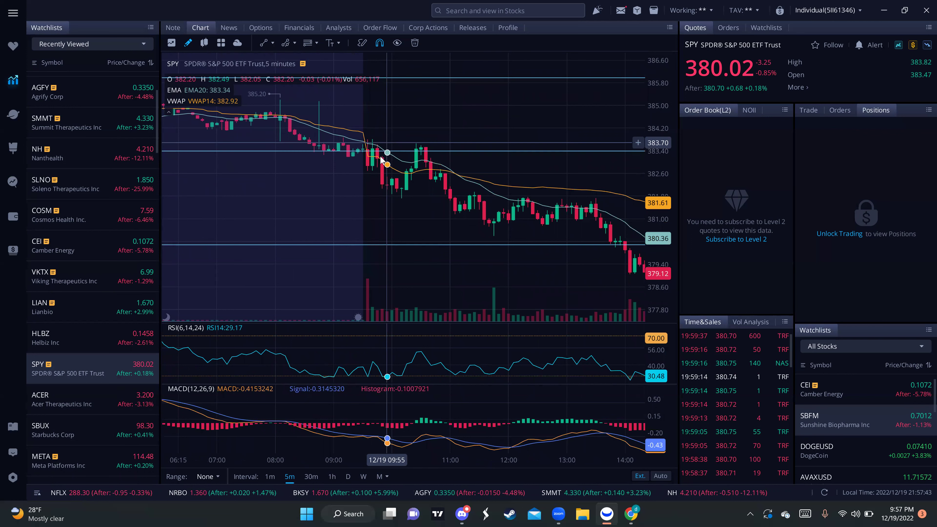
{"action": "left_click_drag", "start_coordinate": [407, 125], "coordinate": [345, 164]}
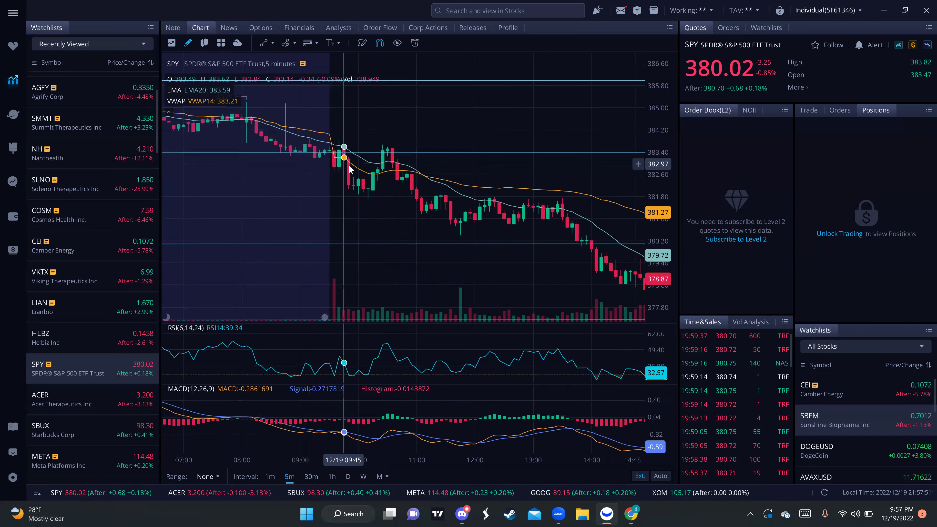
- Switch the SPY chart to the one-minute interval and focus on the December 19 market open around 09:30
{"action": "left_click", "coordinate": [270, 476]}
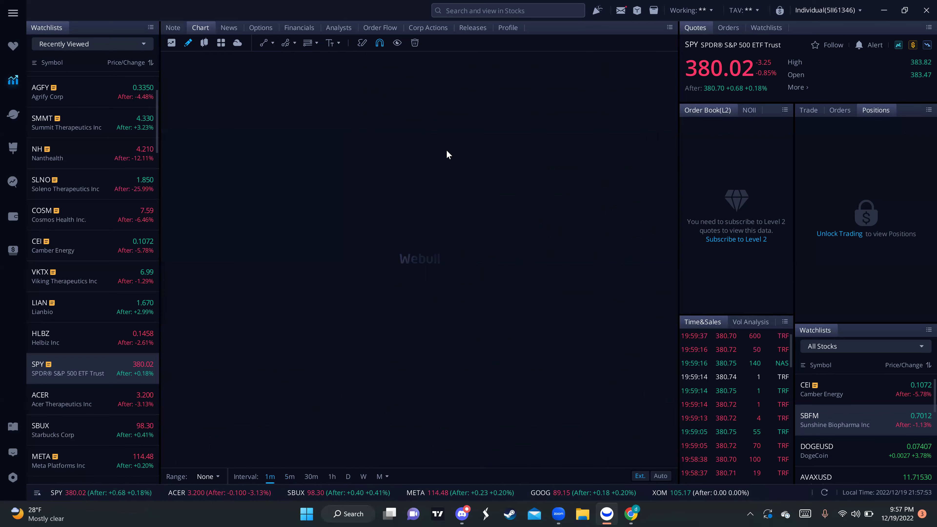
{"action": "scroll", "coordinate": [444, 159], "scroll_direction": "down", "scroll_amount": 5}
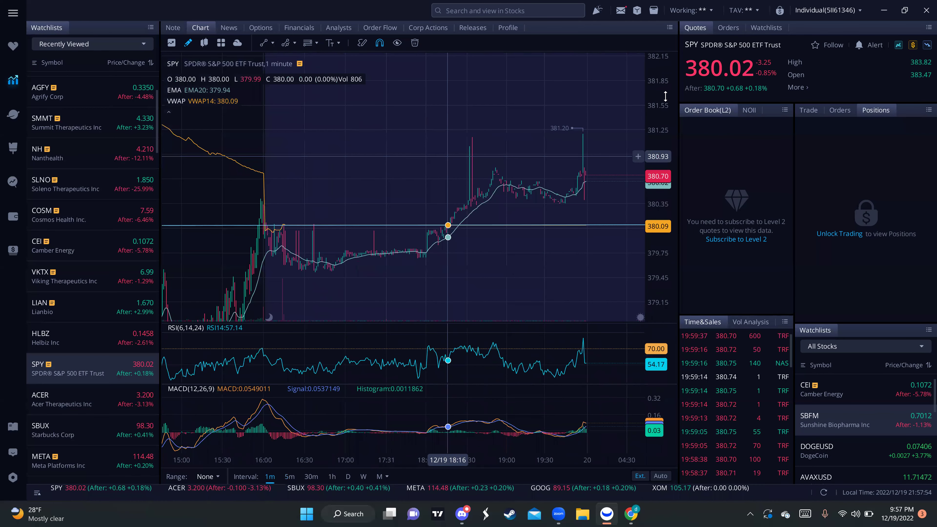
{"action": "left_click_drag", "start_coordinate": [430, 128], "coordinate": [446, 127]}
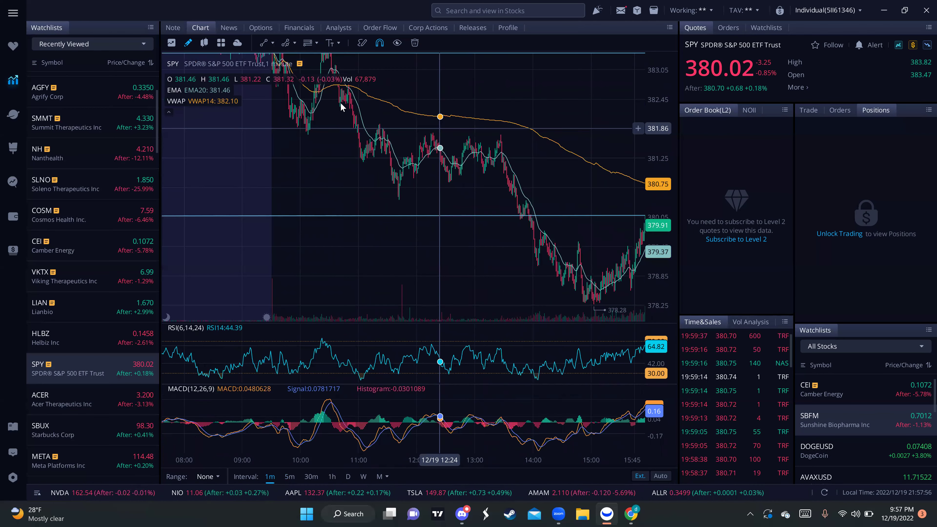
{"action": "scroll", "coordinate": [320, 204], "scroll_direction": "up", "scroll_amount": 2}
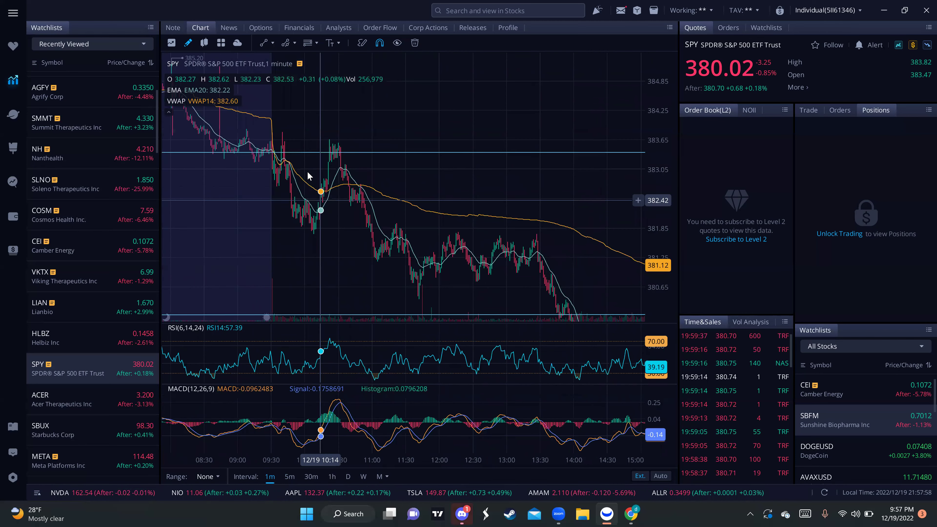
{"action": "scroll", "coordinate": [657, 242], "scroll_direction": "up", "scroll_amount": 3}
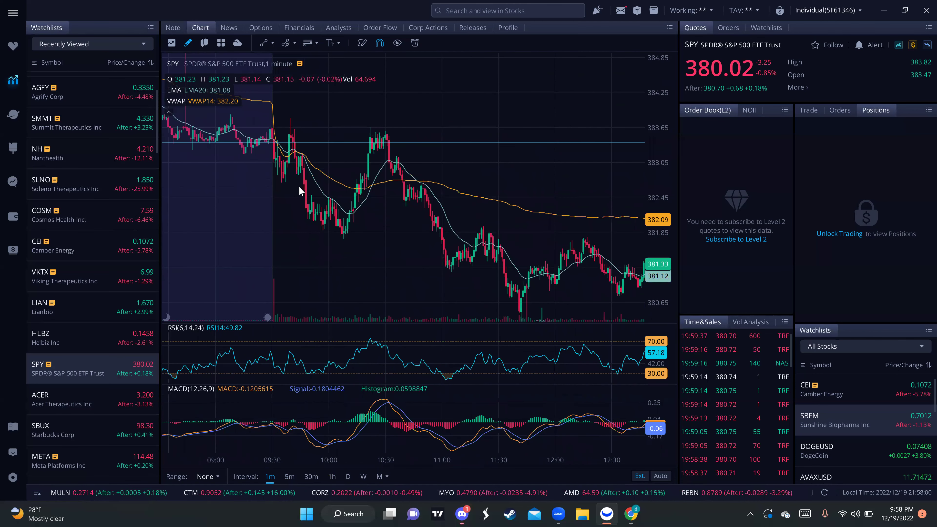
{"action": "scroll", "coordinate": [287, 184], "scroll_direction": "up", "scroll_amount": 2}
{"action": "scroll", "coordinate": [291, 173], "scroll_direction": "up", "scroll_amount": 1}
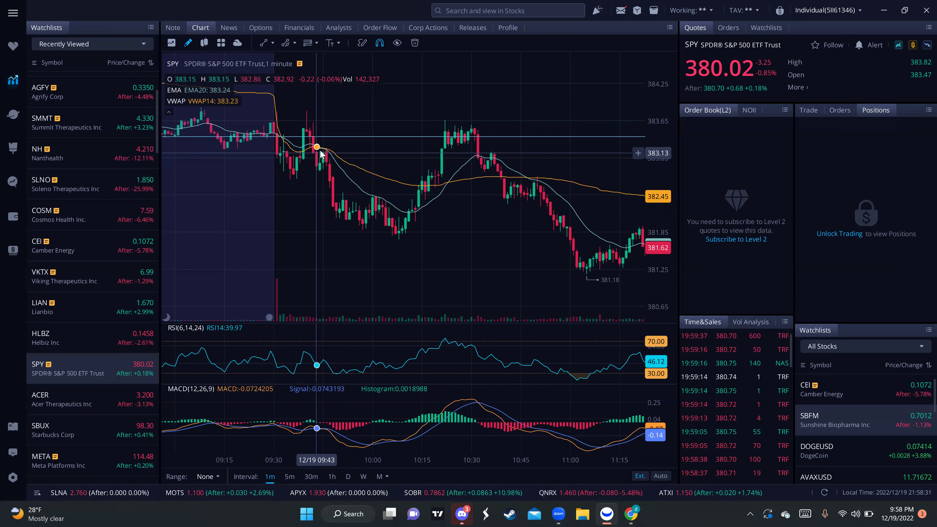
{"action": "key", "text": "Right"}
{"action": "key", "text": "Right"}
{"action": "key", "text": "Right"}
{"action": "key", "text": "Right"}
{"action": "key", "text": "Right"}
{"action": "key", "text": "Right"}
{"action": "key", "text": "Right"}
{"action": "key", "text": "Right"}
{"action": "key", "text": "Right"}
{"action": "key", "text": "Right"}
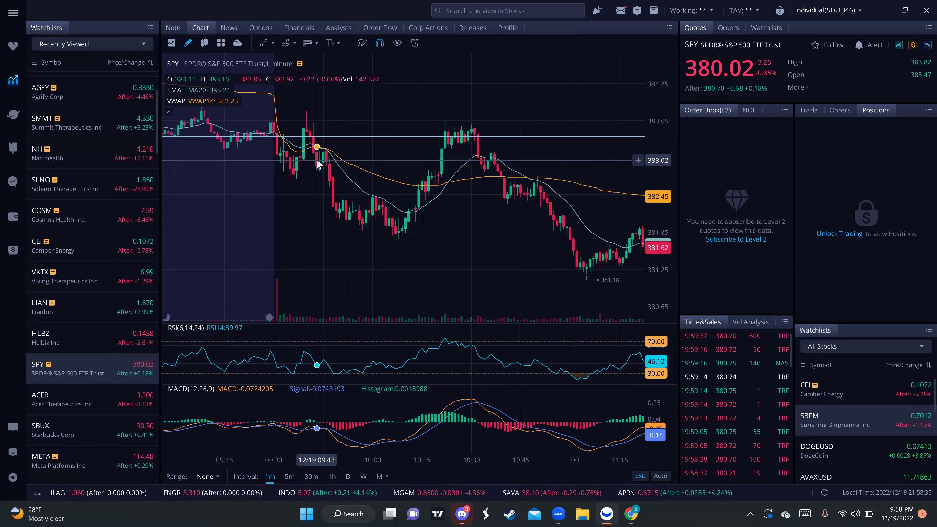
- Examine SPY's one-minute candles around 09:43 on December 19 more closely against the VWAP and EMA lines
{"action": "scroll", "coordinate": [323, 156], "scroll_direction": "up", "scroll_amount": 2}
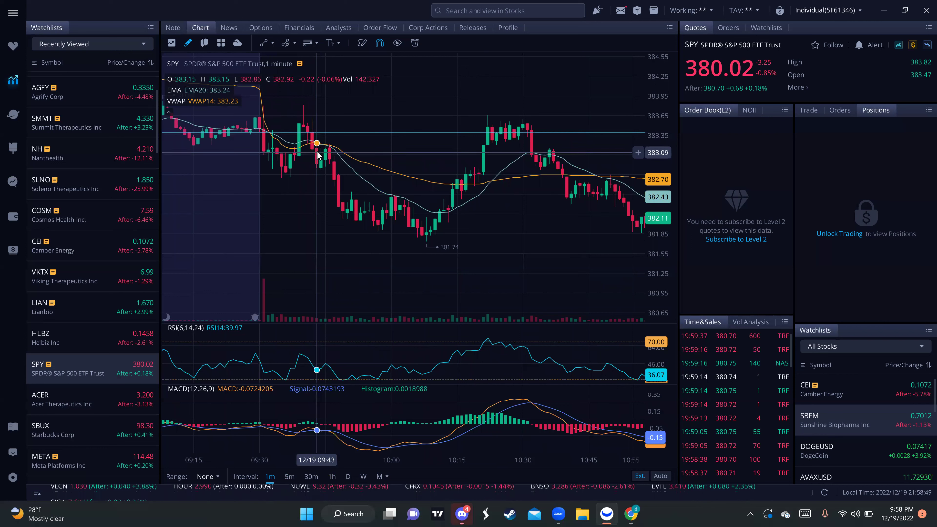
- Examine SPY's one-minute candles from the December 19 open to about 11:00 against the VWAP and EMA lines
{"action": "scroll", "coordinate": [325, 157], "scroll_direction": "down", "scroll_amount": 2}
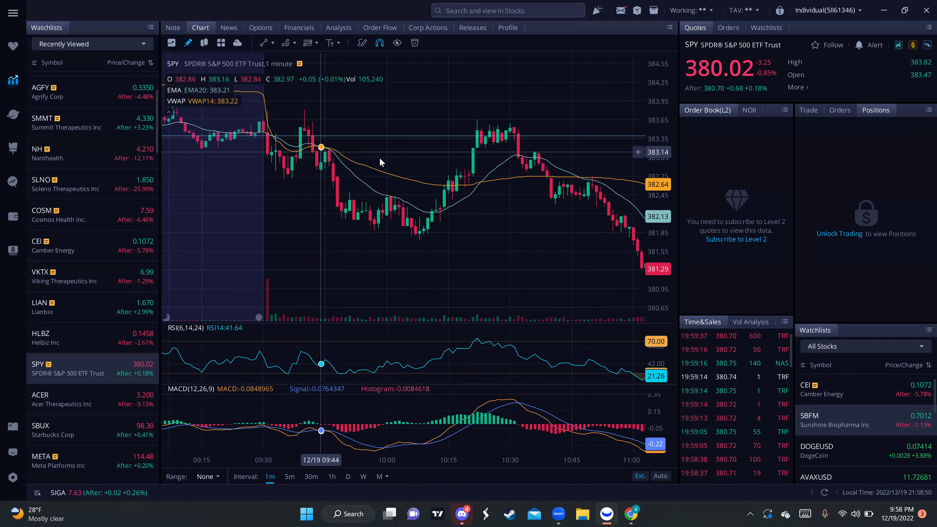
{"action": "left_click_drag", "start_coordinate": [277, 155], "coordinate": [274, 156]}
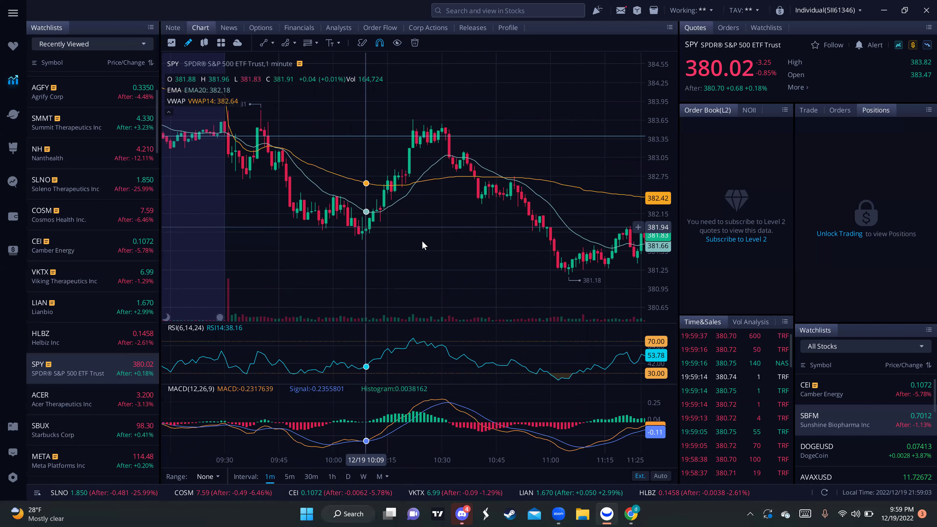
{"action": "scroll", "coordinate": [423, 245], "scroll_direction": "down", "scroll_amount": 1}
{"action": "scroll", "coordinate": [427, 239], "scroll_direction": "down", "scroll_amount": 1}
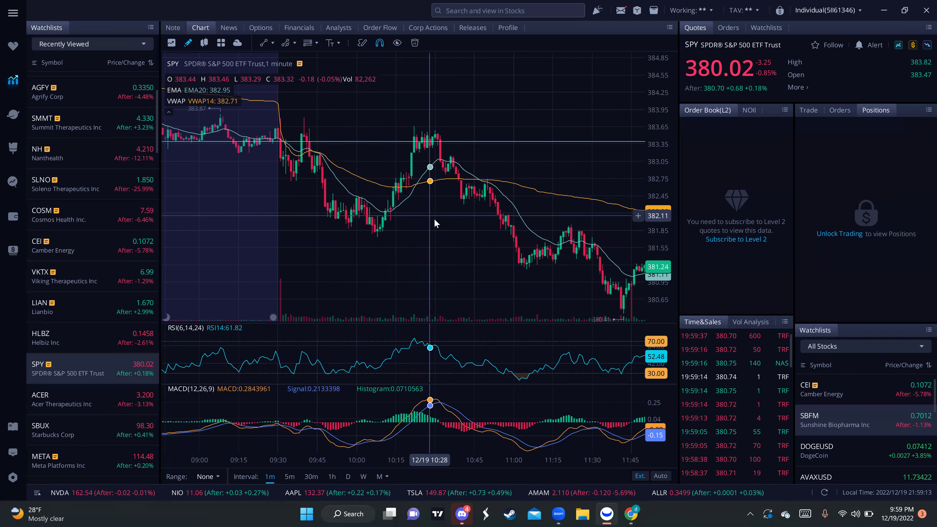
{"action": "scroll", "coordinate": [434, 219], "scroll_direction": "up", "scroll_amount": 2}
{"action": "scroll", "coordinate": [435, 218], "scroll_direction": "down", "scroll_amount": 2}
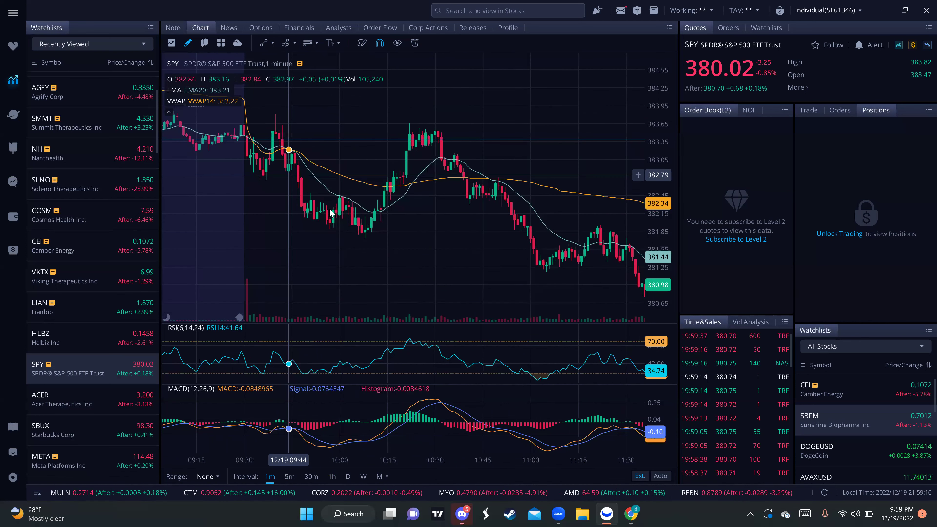
{"action": "scroll", "coordinate": [317, 216], "scroll_direction": "down", "scroll_amount": 1}
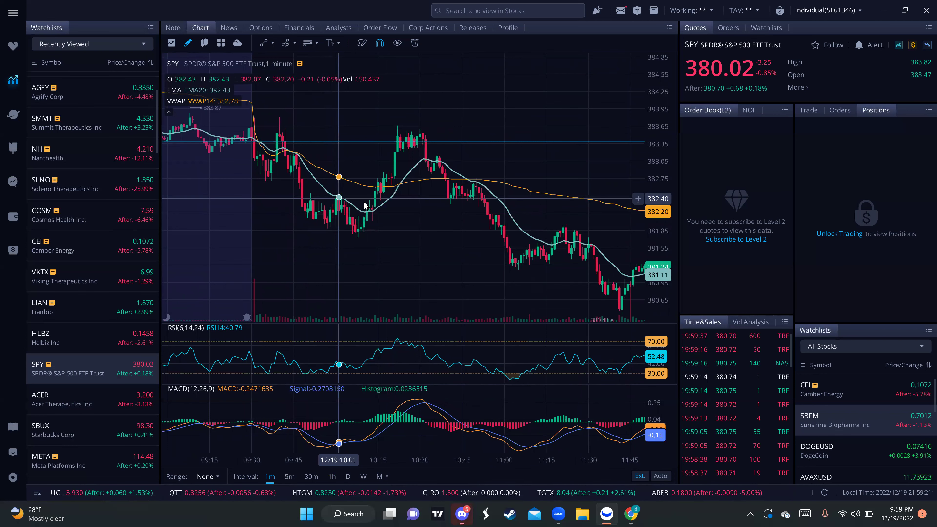
- Inspect SPY's one-minute price action between 09:50 and 10:30 on December 19 around the drawn line near 383.40
{"action": "left_click_drag", "start_coordinate": [358, 206], "coordinate": [318, 200]}
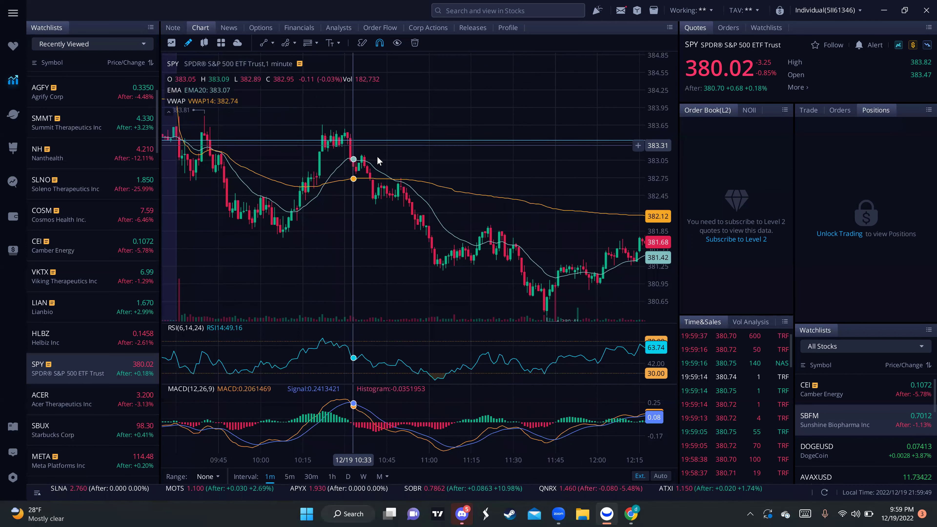
{"action": "scroll", "coordinate": [383, 169], "scroll_direction": "down", "scroll_amount": 2}
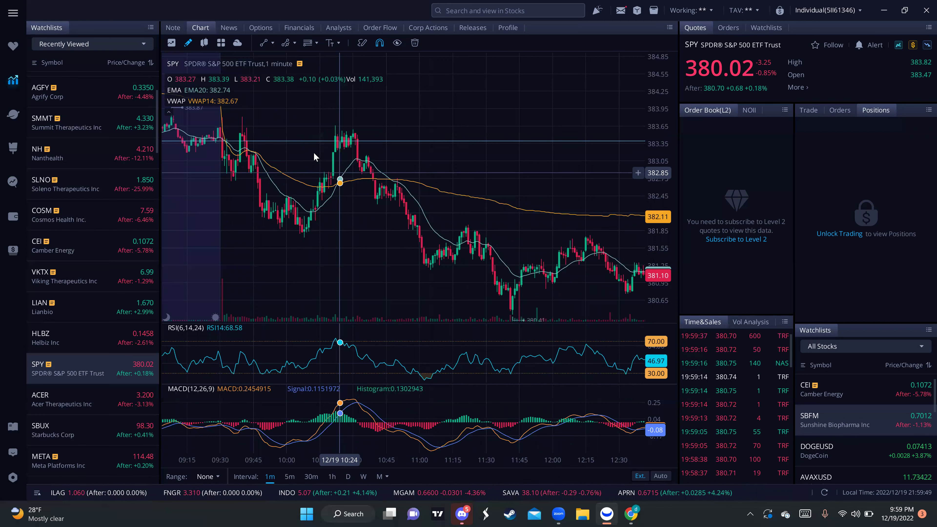
{"action": "scroll", "coordinate": [315, 157], "scroll_direction": "up", "scroll_amount": 1}
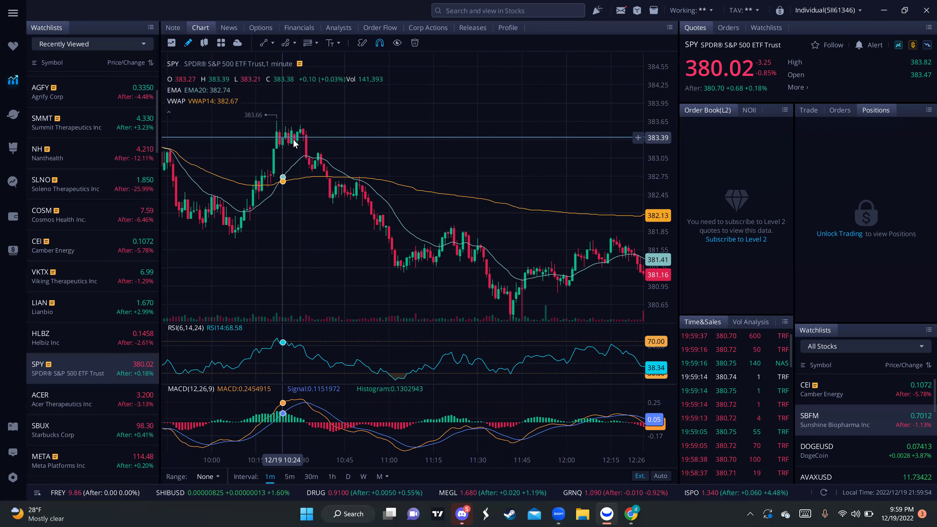
{"action": "scroll", "coordinate": [291, 143], "scroll_direction": "up", "scroll_amount": 1}
{"action": "scroll", "coordinate": [294, 143], "scroll_direction": "down", "scroll_amount": 1}
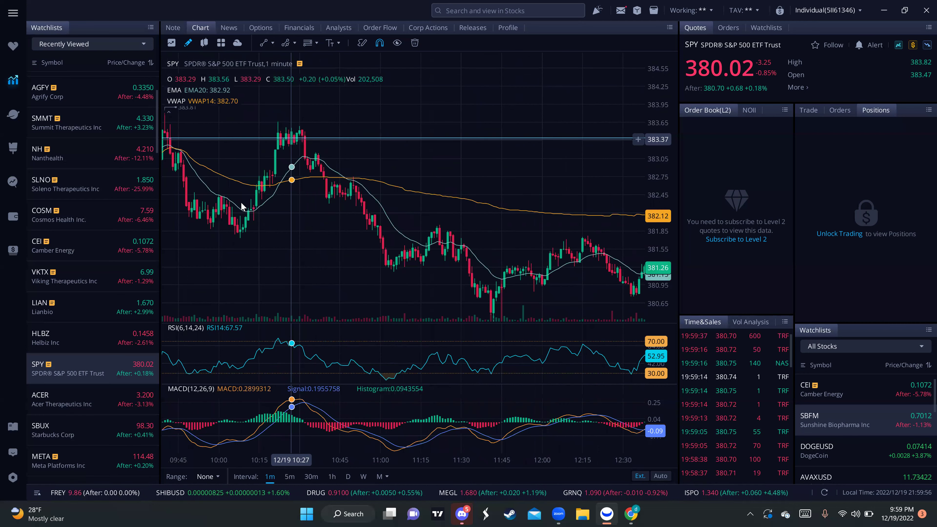
{"action": "left_click_drag", "start_coordinate": [188, 166], "coordinate": [197, 166]}
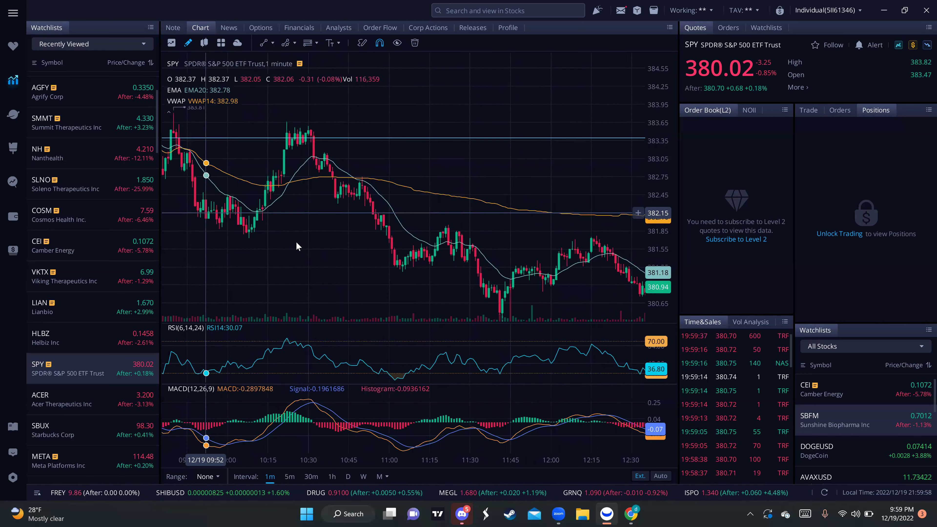
{"action": "left_click_drag", "start_coordinate": [213, 206], "coordinate": [262, 220]}
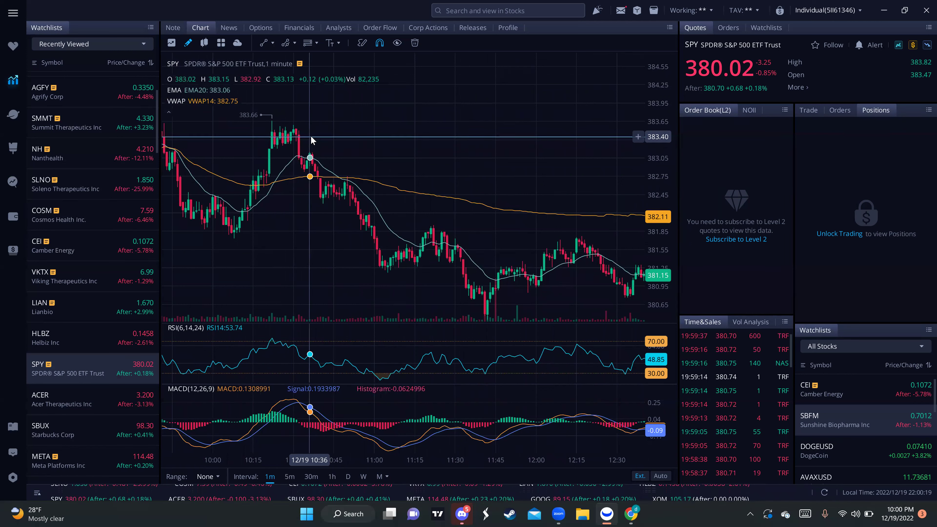
- Examine the one-minute candles from about 10:30 to 11:00 on December 19 against the EMA and VWAP
{"action": "left_click_drag", "start_coordinate": [371, 163], "coordinate": [271, 152]}
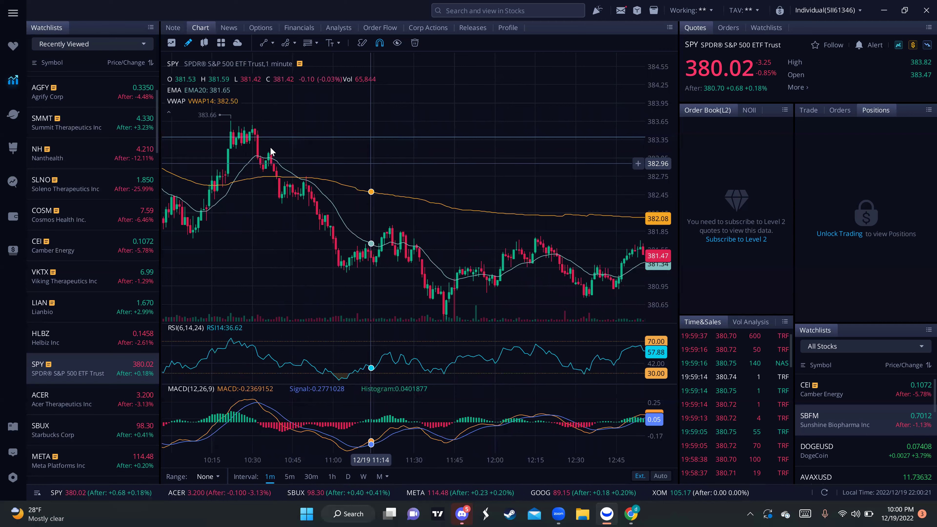
{"action": "scroll", "coordinate": [262, 152], "scroll_direction": "down", "scroll_amount": 1}
{"action": "scroll", "coordinate": [260, 150], "scroll_direction": "up", "scroll_amount": 1}
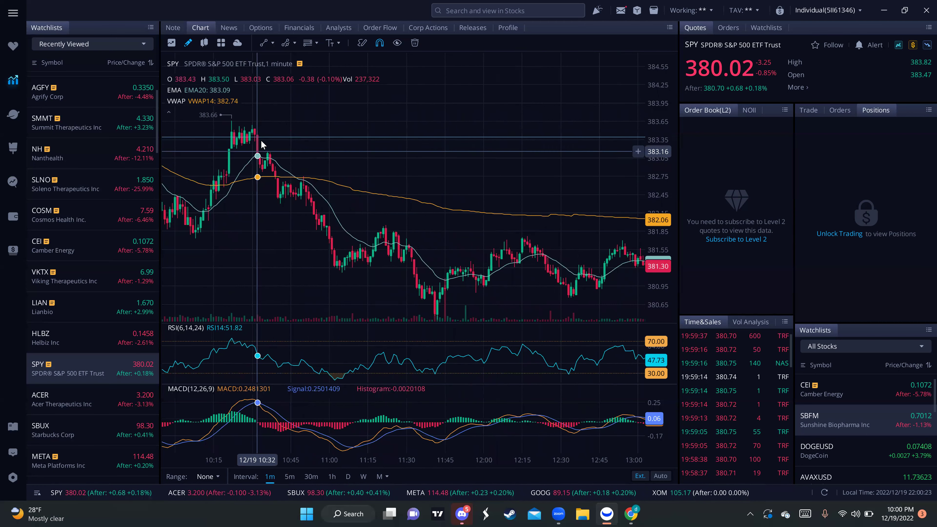
{"action": "scroll", "coordinate": [258, 143], "scroll_direction": "up", "scroll_amount": 1}
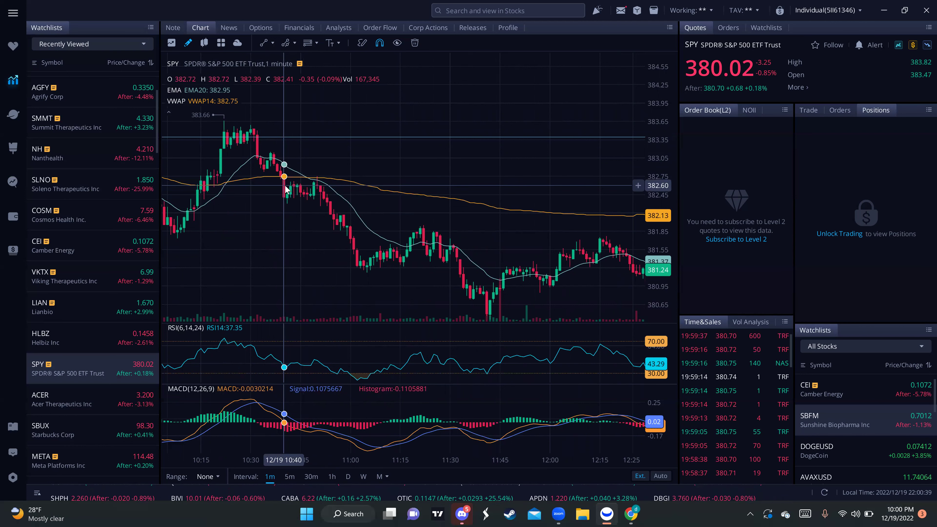
{"action": "scroll", "coordinate": [284, 189], "scroll_direction": "up", "scroll_amount": 1}
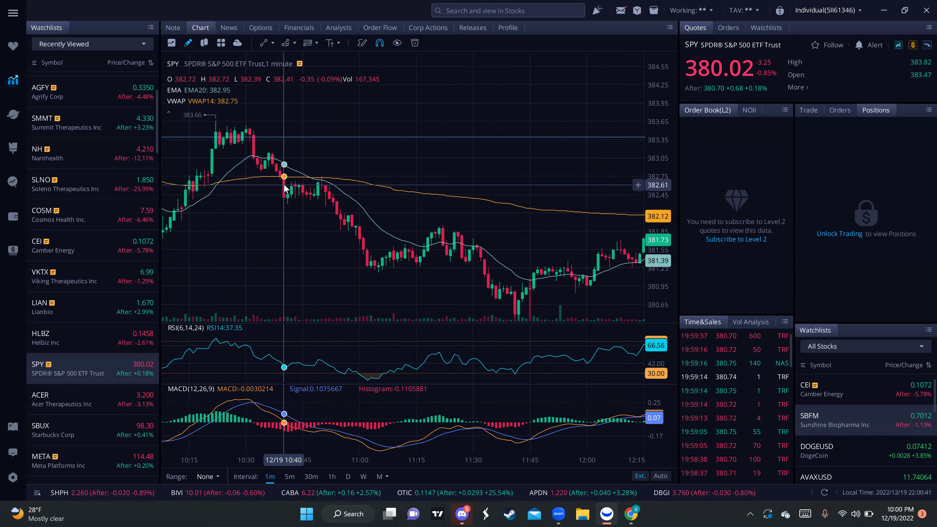
{"action": "left_click_drag", "start_coordinate": [308, 236], "coordinate": [270, 198]}
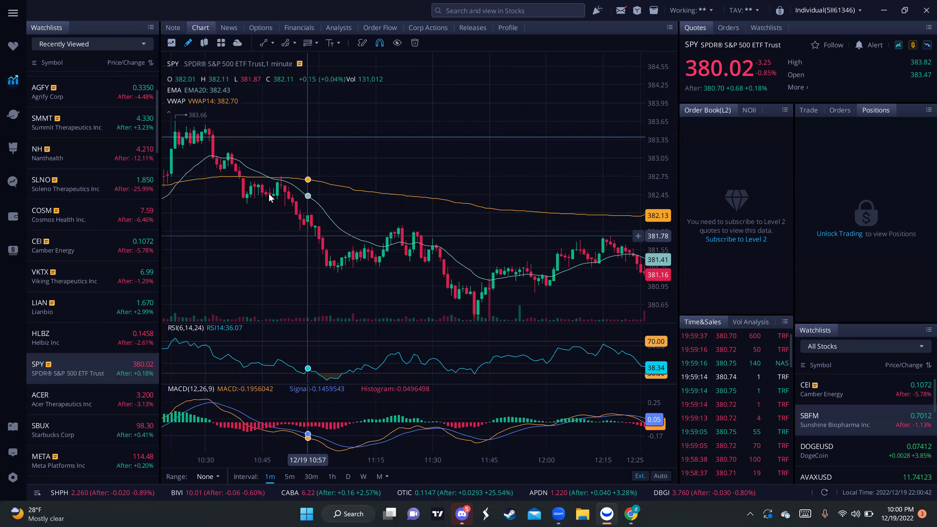
- Follow SPY's one-minute candles from 10:45 through midday on December 19, down to the drawn line just above 380
{"action": "scroll", "coordinate": [233, 189], "scroll_direction": "down", "scroll_amount": 2}
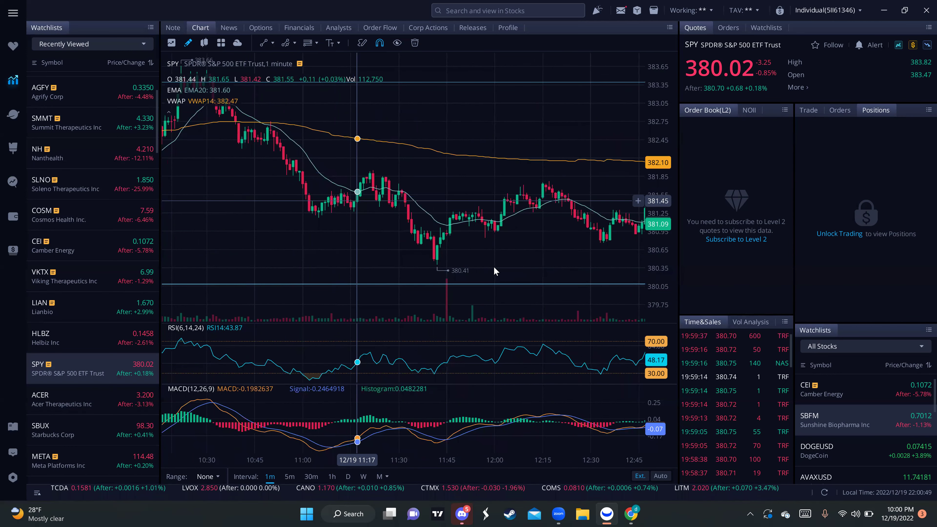
{"action": "scroll", "coordinate": [261, 167], "scroll_direction": "down", "scroll_amount": 1}
{"action": "scroll", "coordinate": [290, 158], "scroll_direction": "up", "scroll_amount": 1}
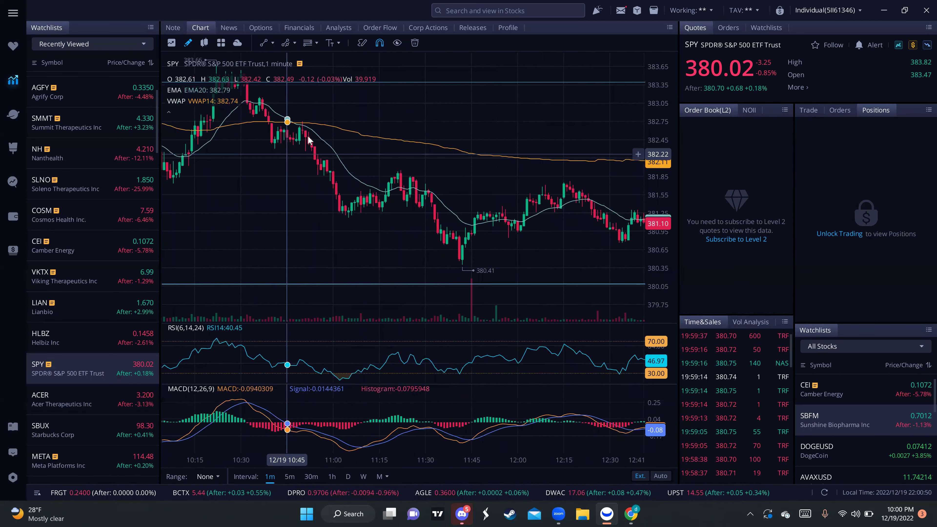
{"action": "left_click_drag", "start_coordinate": [359, 228], "coordinate": [276, 167]}
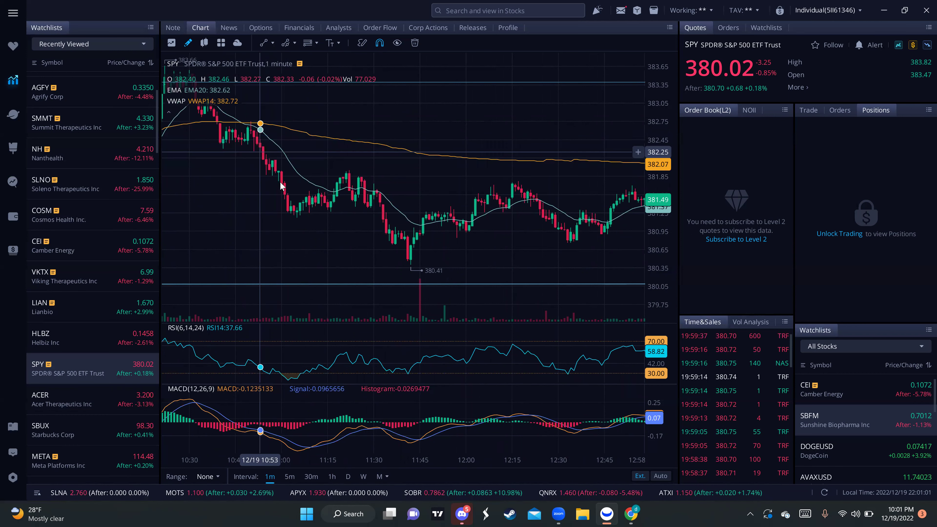
{"action": "left_click_drag", "start_coordinate": [365, 228], "coordinate": [325, 228]}
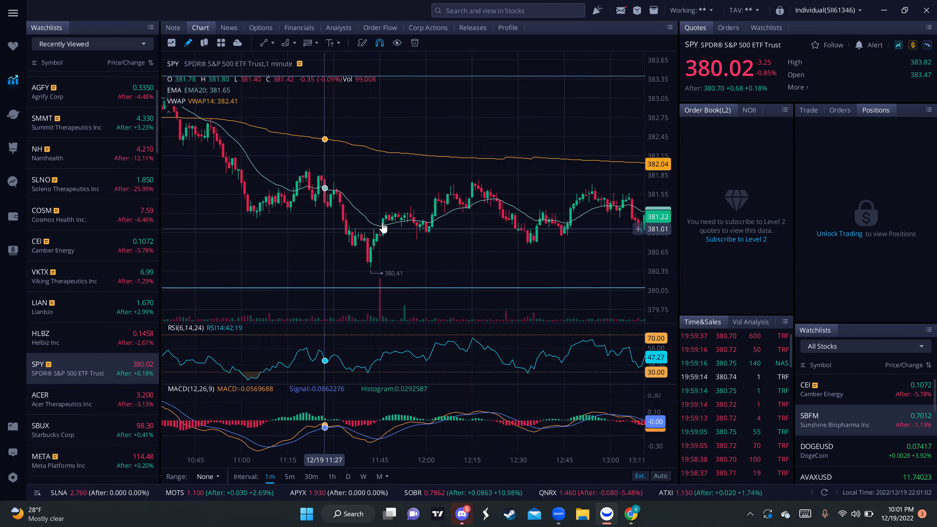
{"action": "scroll", "coordinate": [304, 216], "scroll_direction": "down", "scroll_amount": 2}
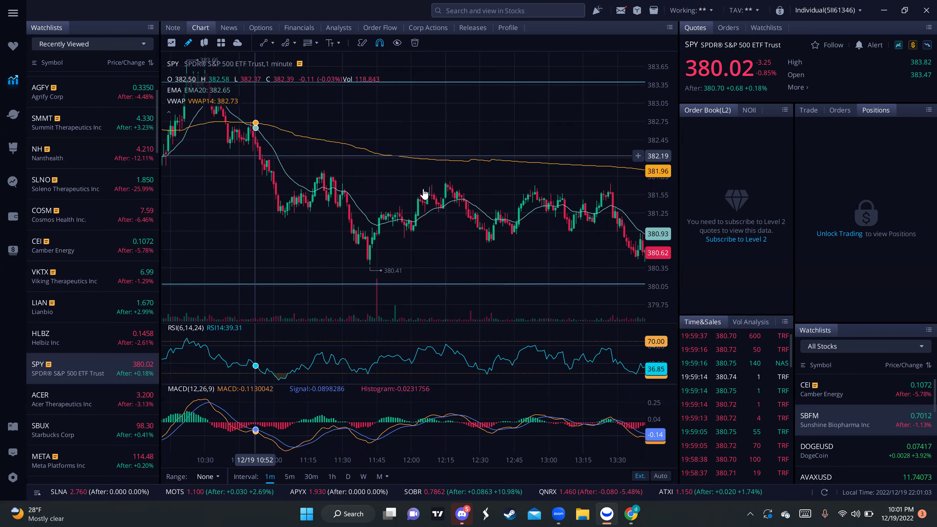
- Switch the SPY chart back to the five-minute interval and bring the December 19 session into view
{"action": "scroll", "coordinate": [403, 213], "scroll_direction": "down", "scroll_amount": 2}
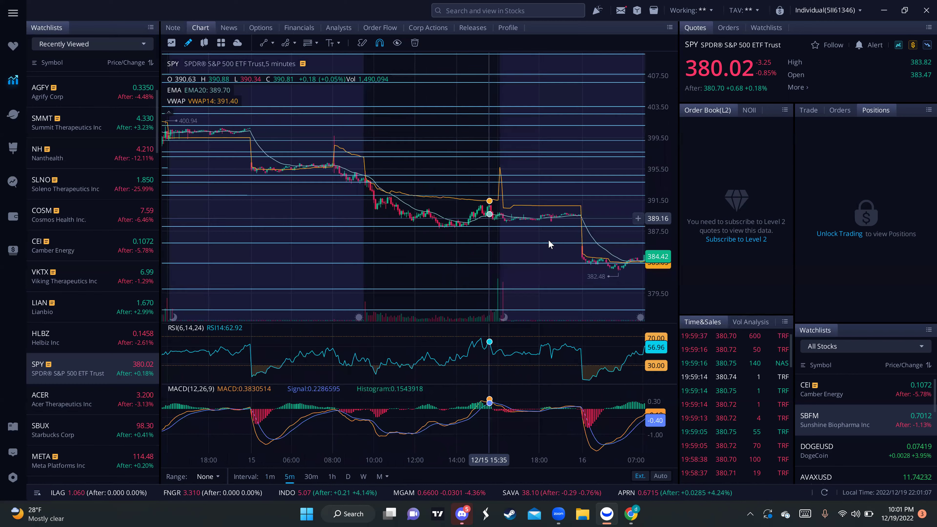
{"action": "scroll", "coordinate": [585, 214], "scroll_direction": "down", "scroll_amount": 2}
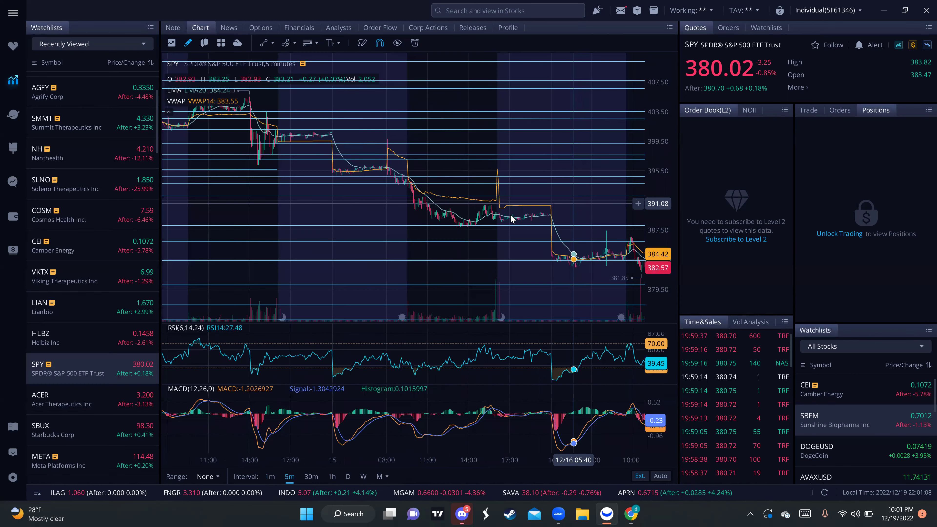
{"action": "left_click_drag", "start_coordinate": [324, 221], "coordinate": [257, 219]}
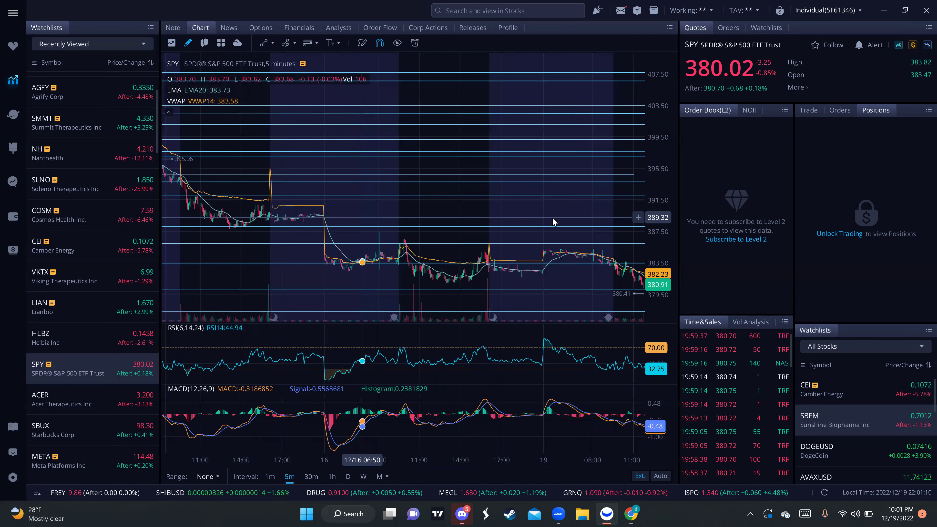
{"action": "left_click_drag", "start_coordinate": [494, 216], "coordinate": [413, 214]}
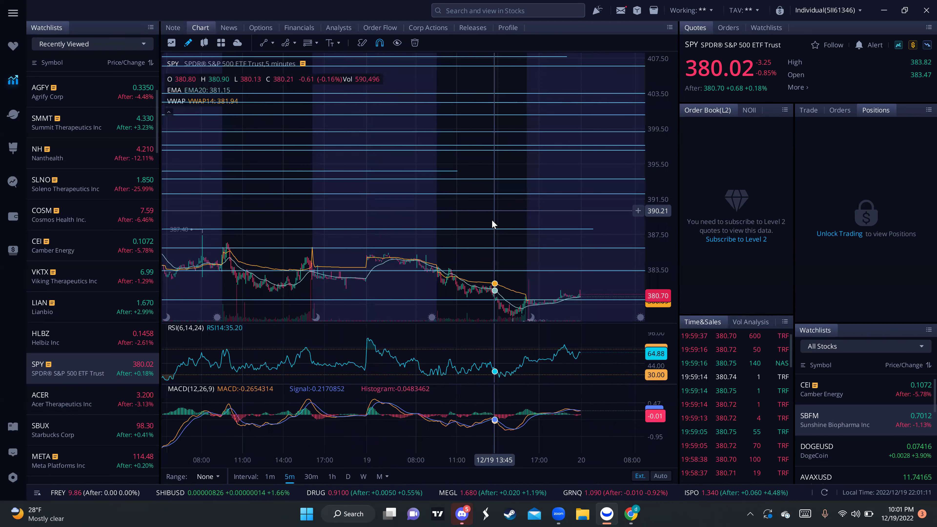
{"action": "scroll", "coordinate": [494, 224], "scroll_direction": "right", "scroll_amount": 3}
{"action": "left_click_drag", "start_coordinate": [471, 253], "coordinate": [472, 223]}
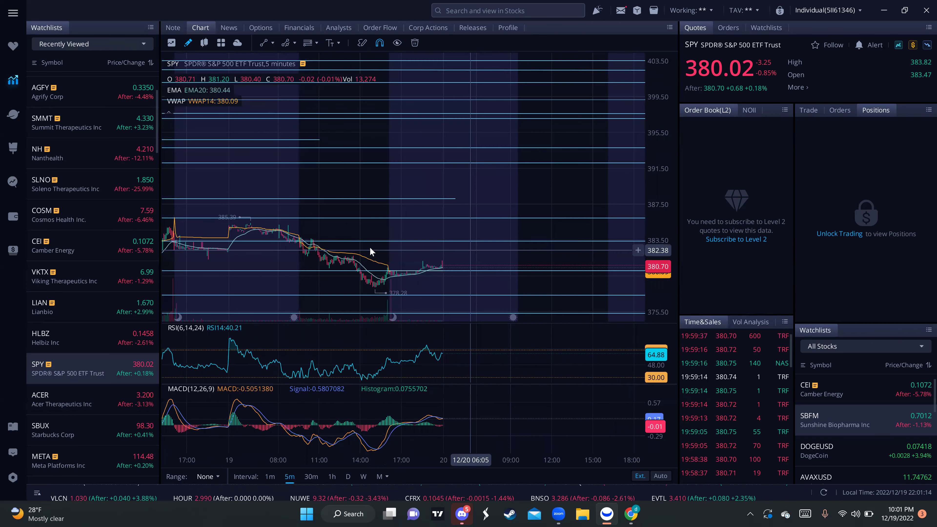
{"action": "scroll", "coordinate": [402, 251], "scroll_direction": "left", "scroll_amount": 1}
{"action": "left_click_drag", "start_coordinate": [380, 267], "coordinate": [391, 258]}
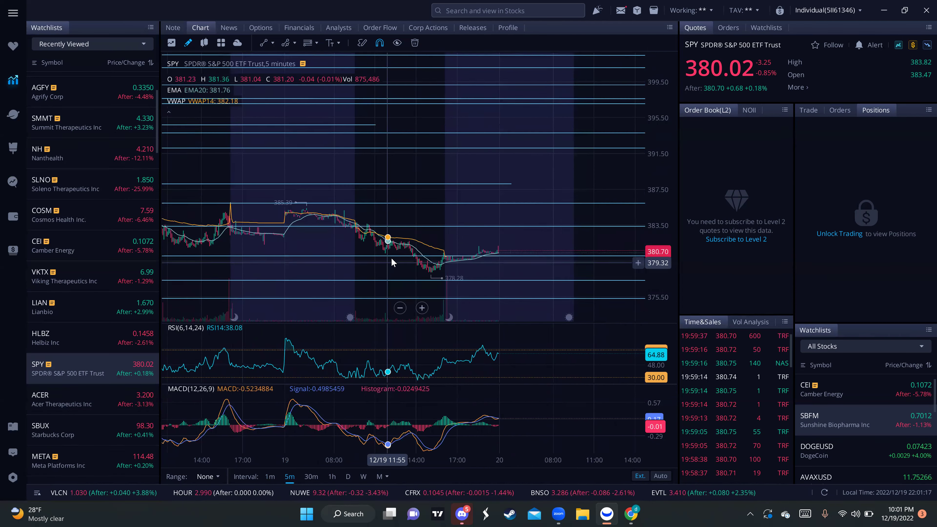
- Examine SPY's five-minute candles from the December 19 open to the close against VWAP, EMA and the drawn price levels
{"action": "scroll", "coordinate": [403, 253], "scroll_direction": "up", "scroll_amount": 3}
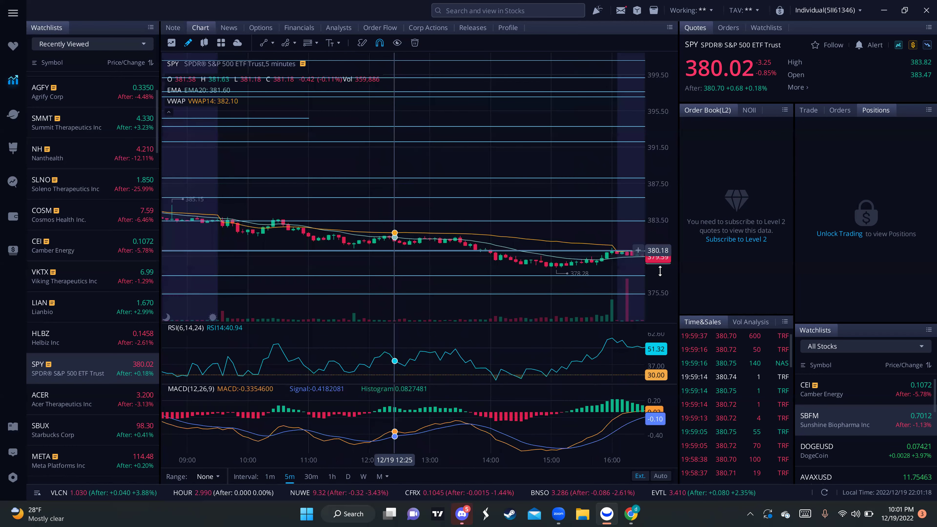
{"action": "scroll", "coordinate": [669, 226], "scroll_direction": "down", "scroll_amount": 5}
{"action": "scroll", "coordinate": [669, 139], "scroll_direction": "up", "scroll_amount": 3}
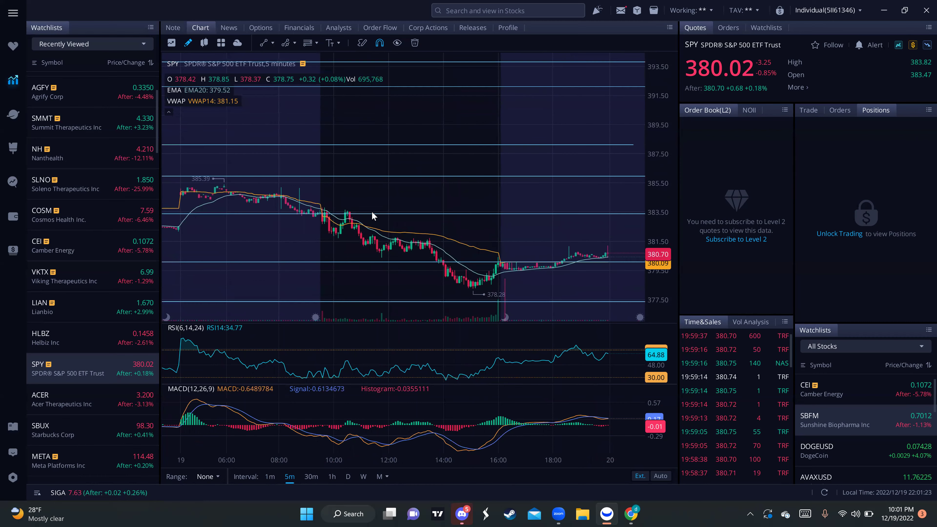
{"action": "scroll", "coordinate": [344, 245], "scroll_direction": "up", "scroll_amount": 3}
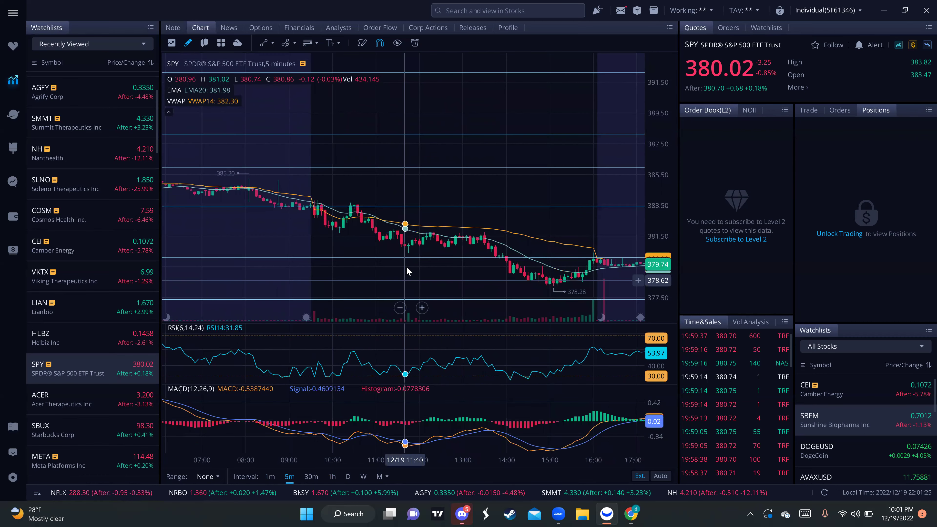
{"action": "scroll", "coordinate": [356, 190], "scroll_direction": "up", "scroll_amount": 2}
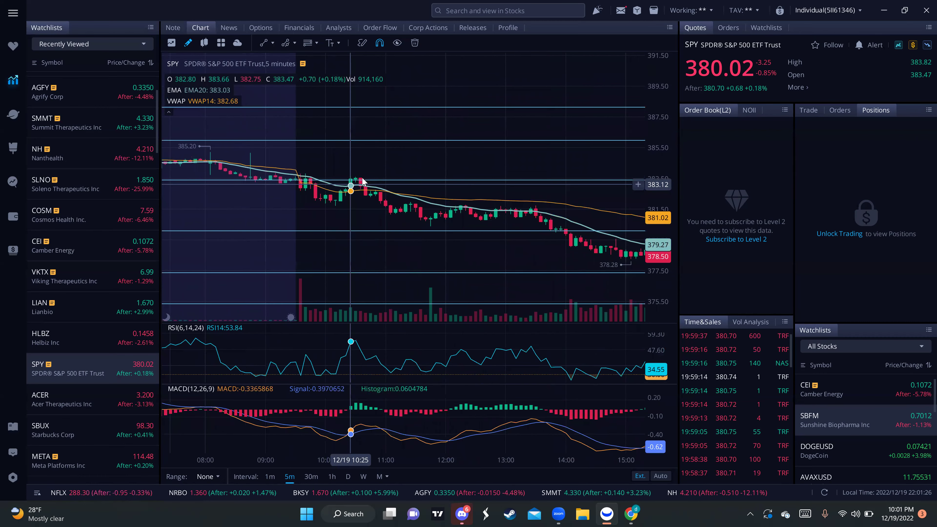
{"action": "scroll", "coordinate": [324, 199], "scroll_direction": "right", "scroll_amount": 3}
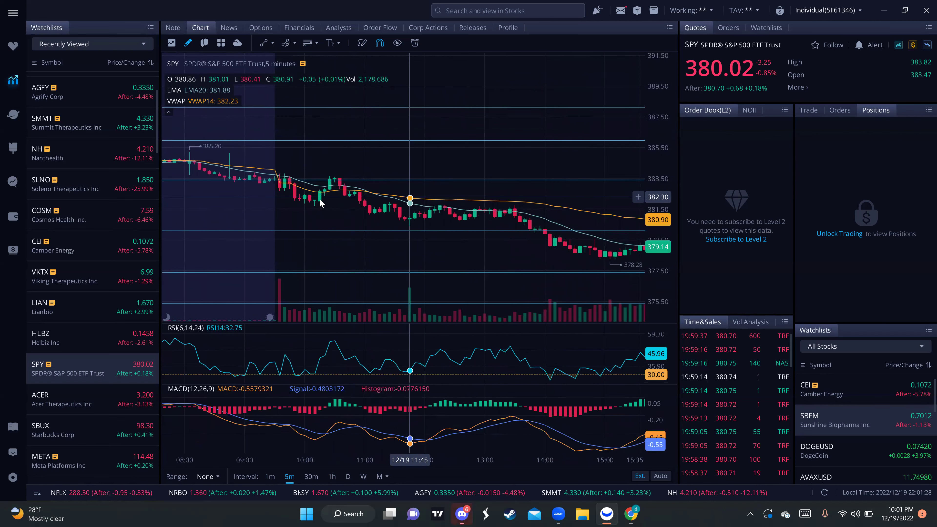
{"action": "scroll", "coordinate": [326, 199], "scroll_direction": "down", "scroll_amount": 1}
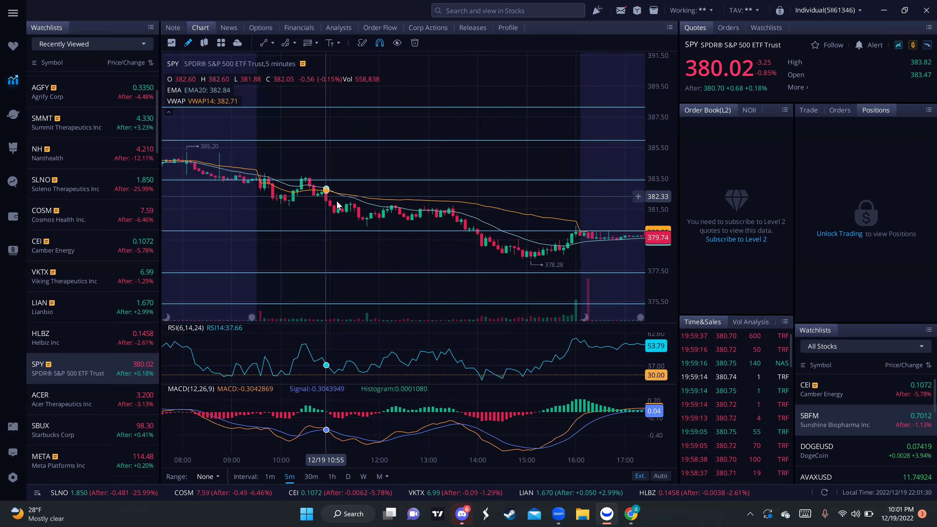
{"action": "scroll", "coordinate": [415, 221], "scroll_direction": "down", "scroll_amount": 1}
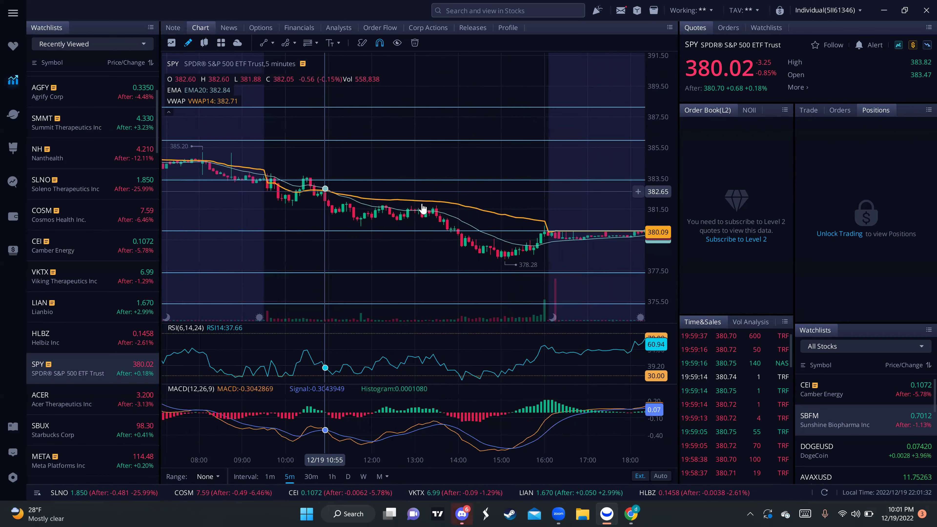
{"action": "scroll", "coordinate": [423, 208], "scroll_direction": "down", "scroll_amount": 1}
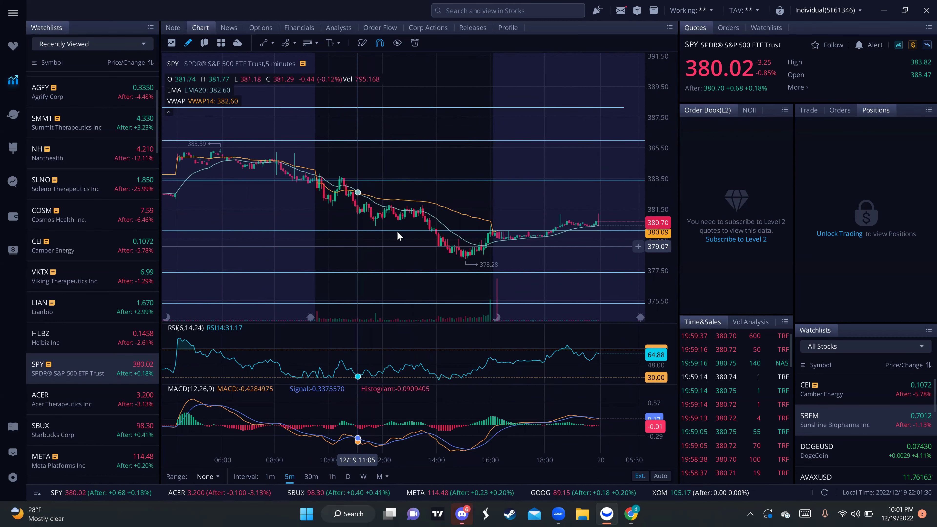
- Open the five-minute SLNO chart from the watchlist and bring up the company's news headlines
{"action": "left_click", "coordinate": [108, 186]}
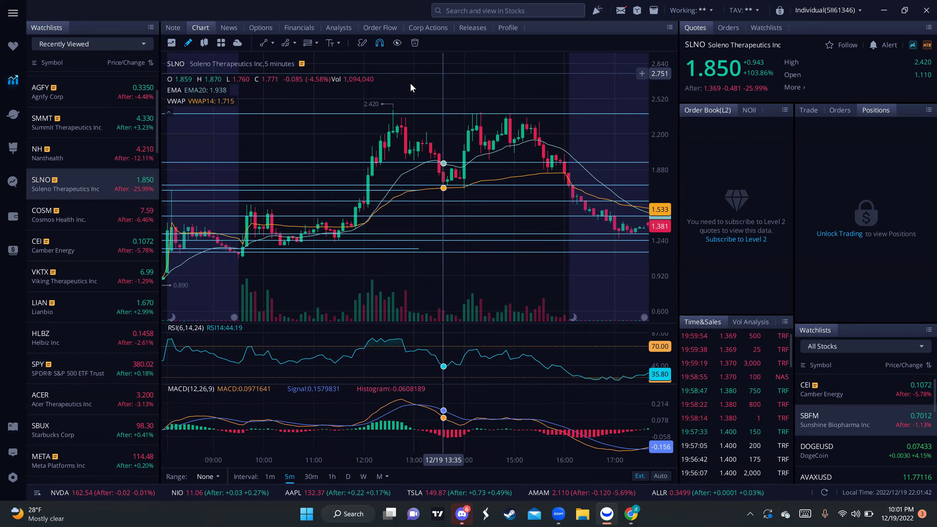
{"action": "scroll", "coordinate": [442, 92], "scroll_direction": "down", "scroll_amount": 2}
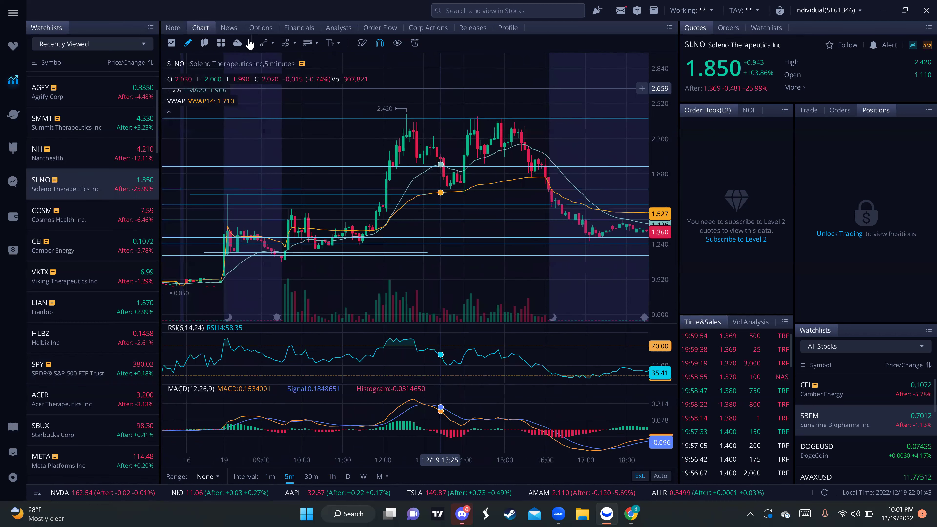
{"action": "left_click", "coordinate": [231, 30]}
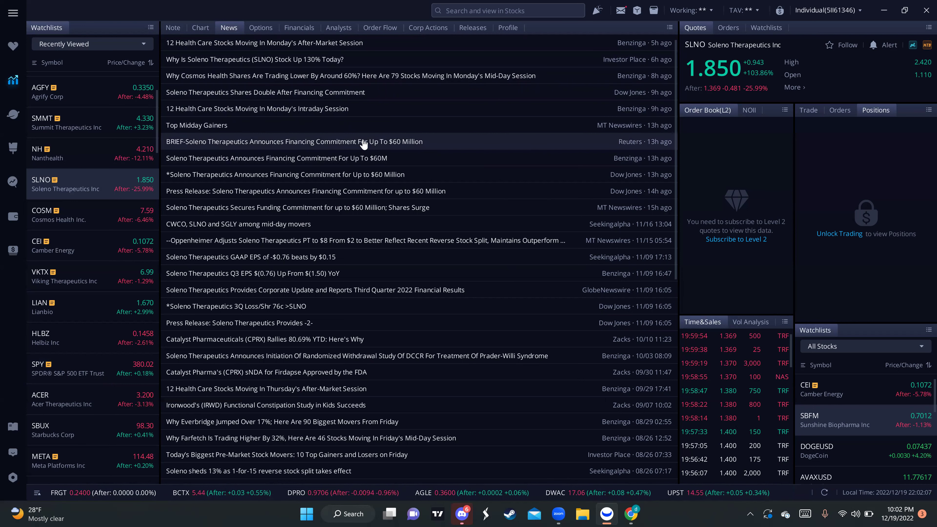
- Return to SLNO's five-minute chart and examine the December 19 premarket spike against the preceding days and the drawn levels
{"action": "left_click", "coordinate": [197, 34]}
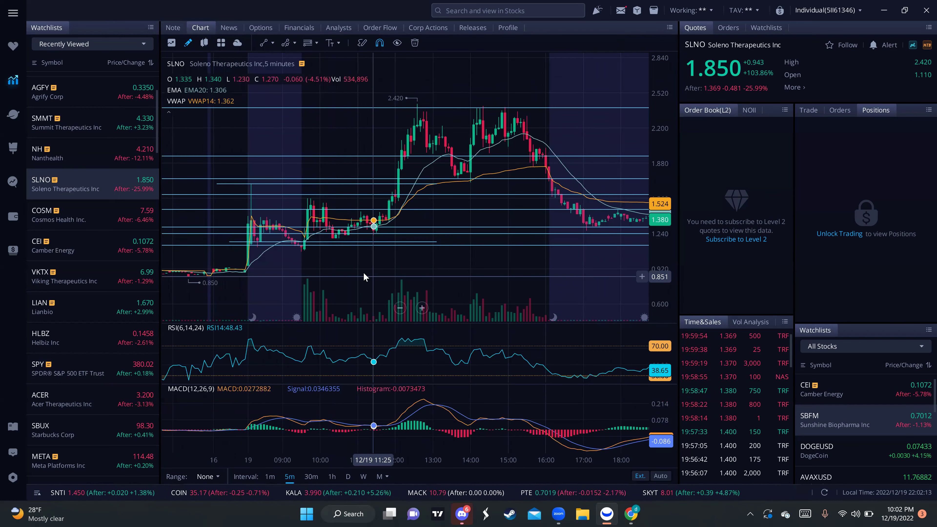
{"action": "left_click_drag", "start_coordinate": [350, 259], "coordinate": [337, 206]}
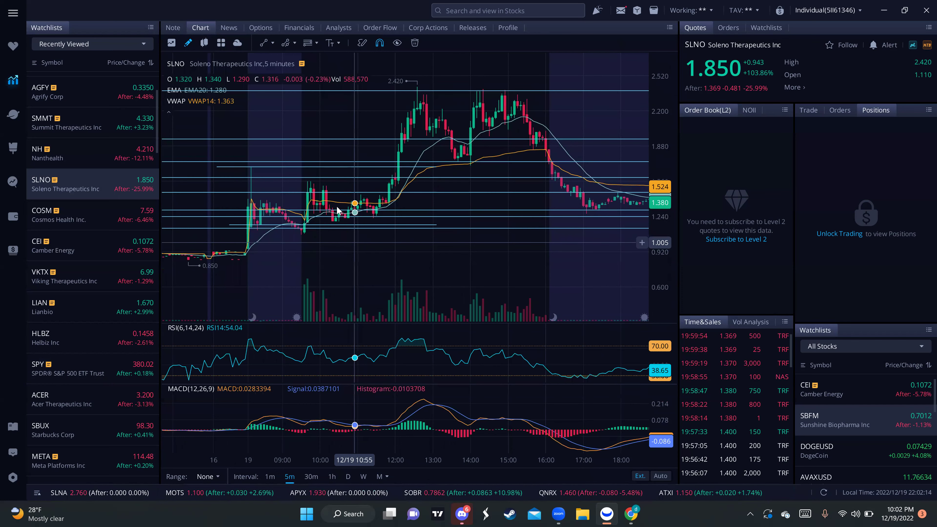
{"action": "scroll", "coordinate": [337, 210], "scroll_direction": "up", "scroll_amount": 2}
{"action": "scroll", "coordinate": [597, 246], "scroll_direction": "down", "scroll_amount": 1}
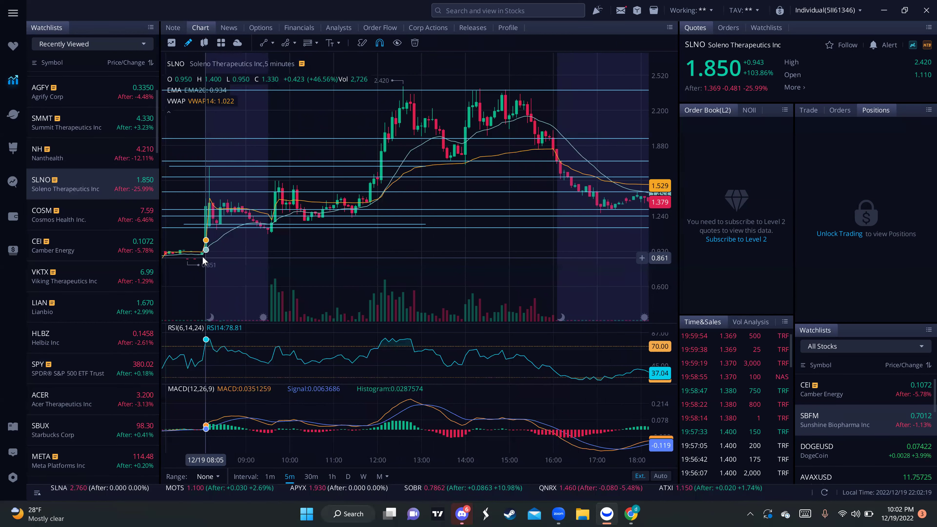
{"action": "scroll", "coordinate": [394, 272], "scroll_direction": "left", "scroll_amount": 5}
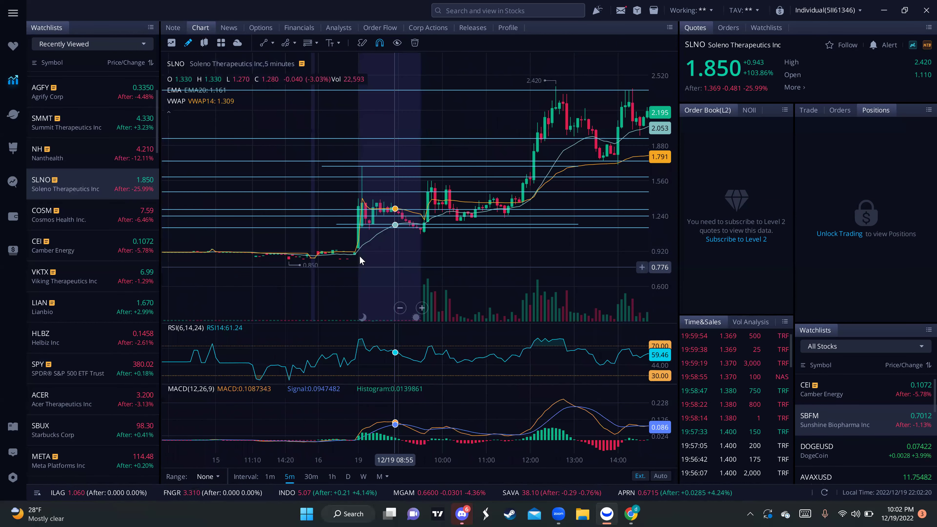
{"action": "scroll", "coordinate": [399, 259], "scroll_direction": "down", "scroll_amount": 5}
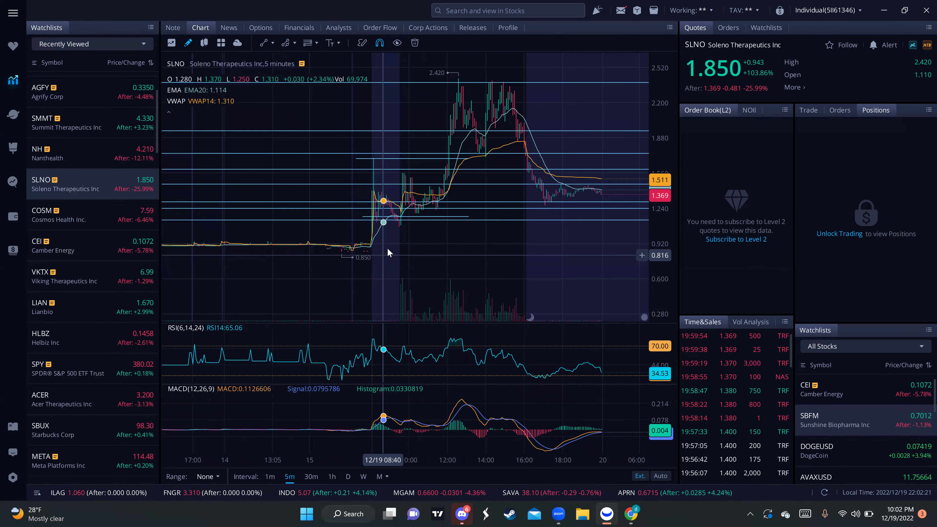
{"action": "scroll", "coordinate": [388, 253], "scroll_direction": "up", "scroll_amount": 5}
{"action": "scroll", "coordinate": [252, 200], "scroll_direction": "right", "scroll_amount": 4}
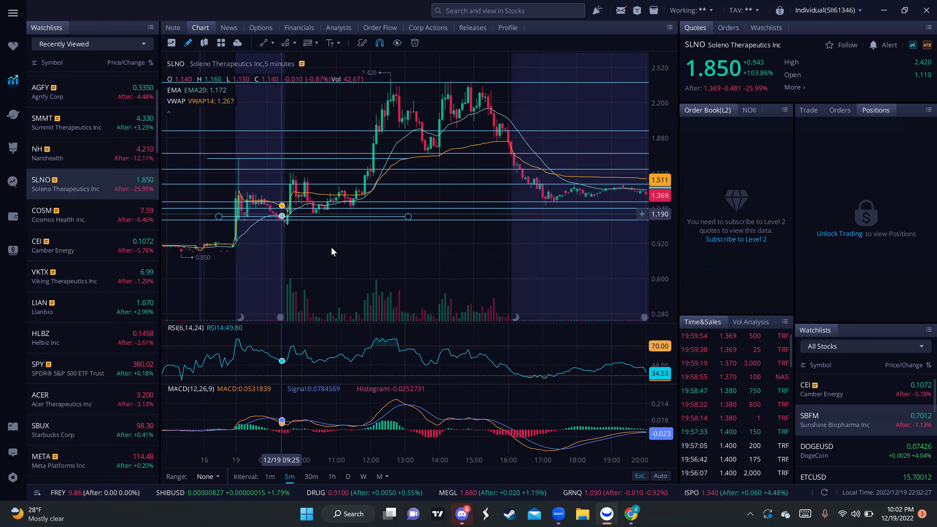
- Examine SLNO's candles from premarket through about 10:30 on December 19 against VWAP, EMA and the drawn support lines
{"action": "scroll", "coordinate": [332, 251], "scroll_direction": "up", "scroll_amount": 4}
{"action": "scroll", "coordinate": [274, 224], "scroll_direction": "left", "scroll_amount": 2}
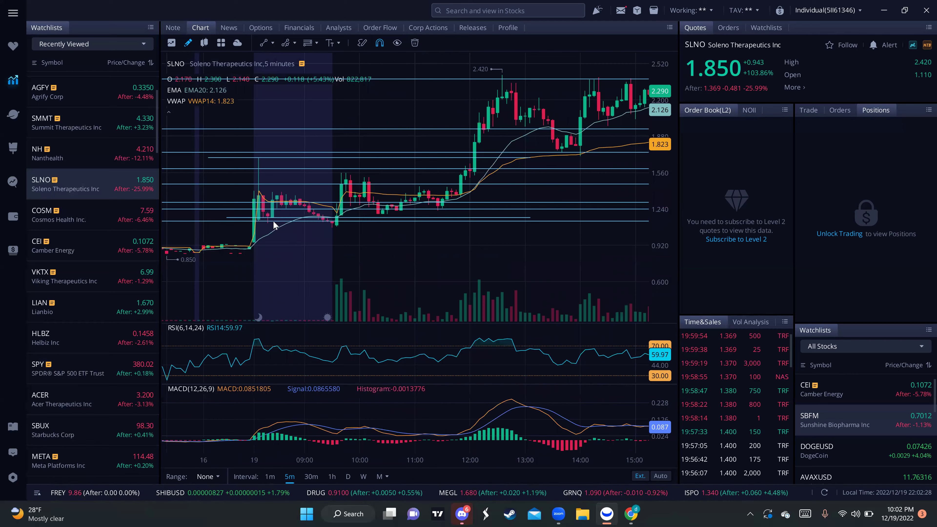
{"action": "scroll", "coordinate": [306, 218], "scroll_direction": "right", "scroll_amount": 2}
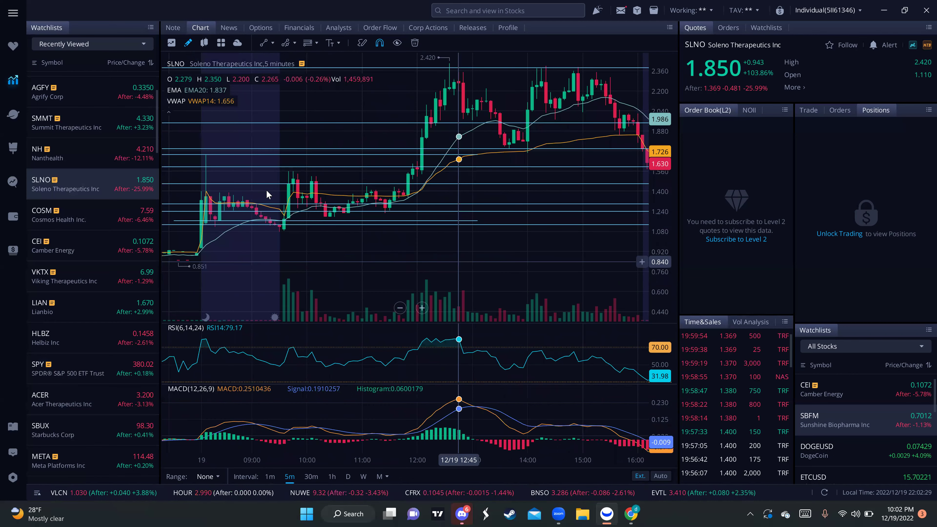
{"action": "scroll", "coordinate": [267, 192], "scroll_direction": "right", "scroll_amount": 1}
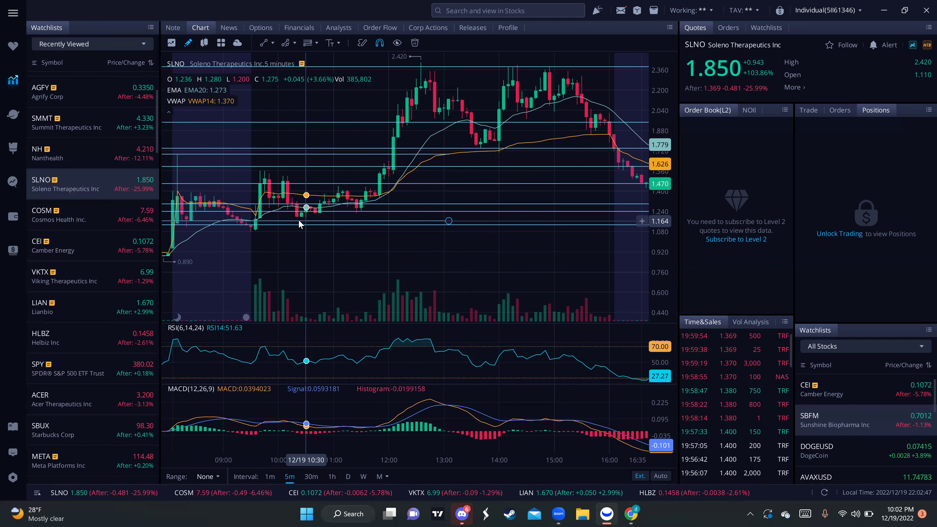
{"action": "left_click_drag", "start_coordinate": [280, 247], "coordinate": [286, 171]}
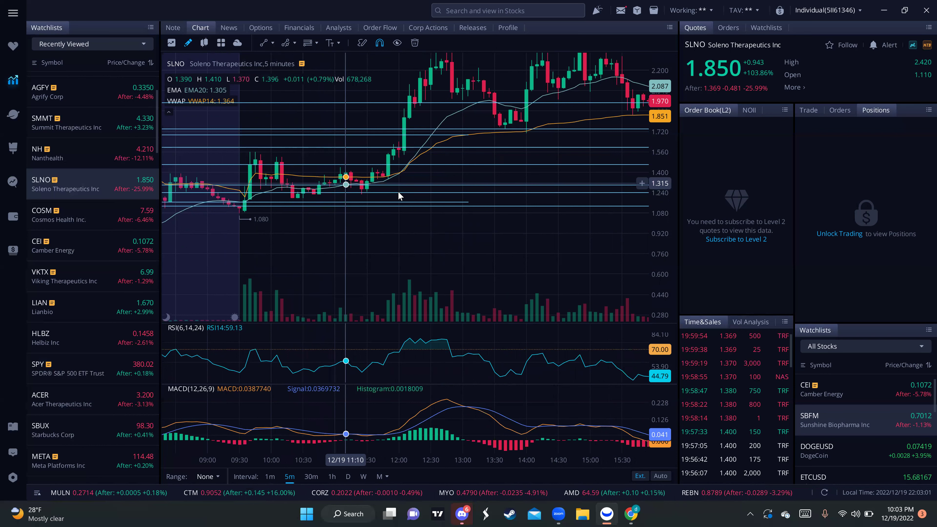
- Follow SLNO's five-minute candles from about 11:10 to the noon breakout on December 19, comparing them with VWAP
{"action": "scroll", "coordinate": [397, 199], "scroll_direction": "down", "scroll_amount": 2}
{"action": "left_click_drag", "start_coordinate": [343, 181], "coordinate": [303, 181]}
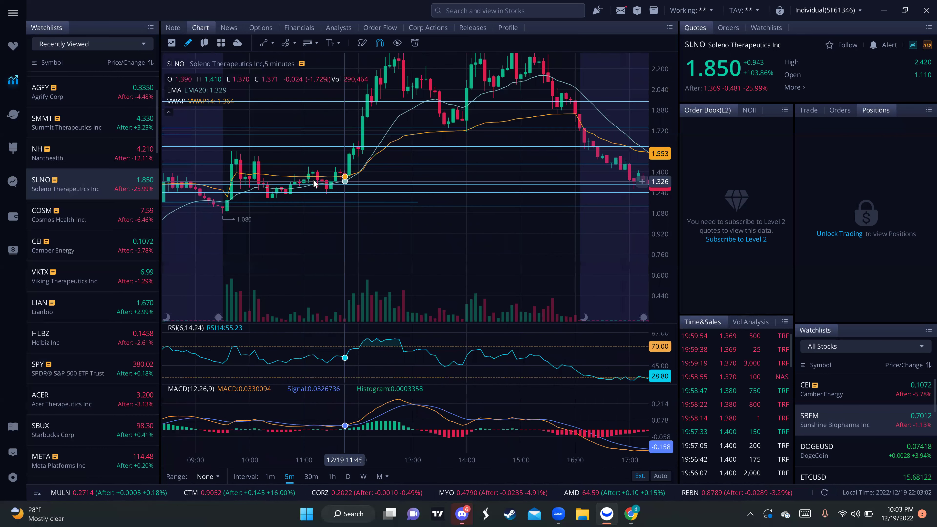
{"action": "left_click_drag", "start_coordinate": [384, 242], "coordinate": [382, 290]}
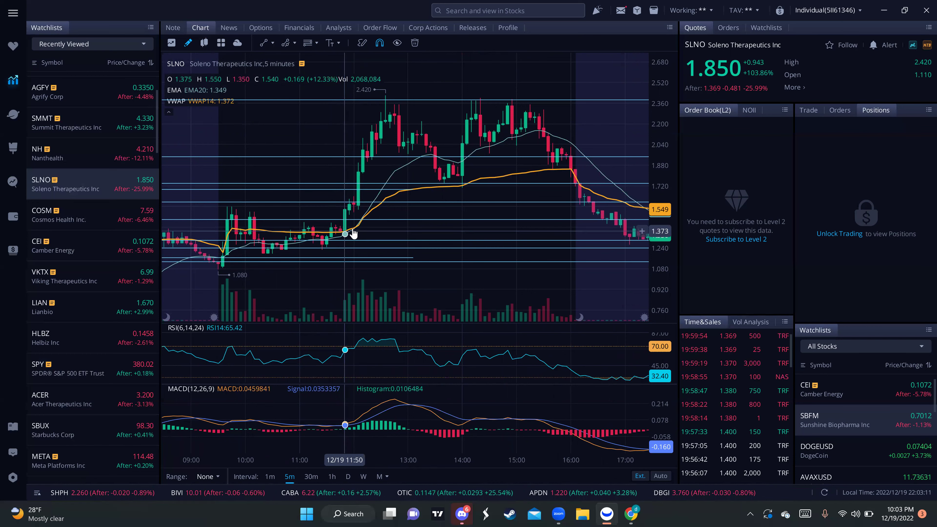
{"action": "scroll", "coordinate": [352, 228], "scroll_direction": "down", "scroll_amount": 2}
{"action": "scroll", "coordinate": [420, 232], "scroll_direction": "up", "scroll_amount": 1}
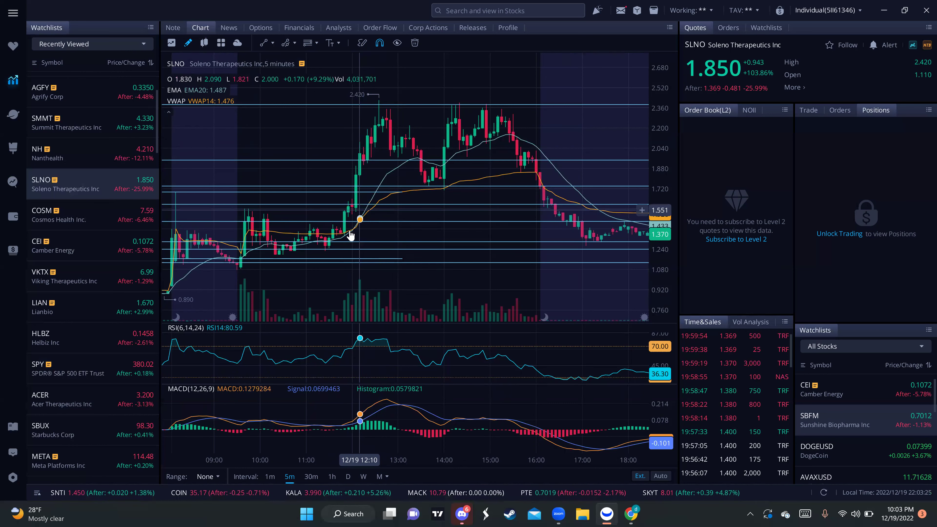
- Inspect the EMA and VWAP crossover around 12:05 on SLNO's December 19 five-minute chart, adjusting the price scale
{"action": "scroll", "coordinate": [352, 235], "scroll_direction": "down", "scroll_amount": 1}
{"action": "scroll", "coordinate": [345, 235], "scroll_direction": "down", "scroll_amount": 2}
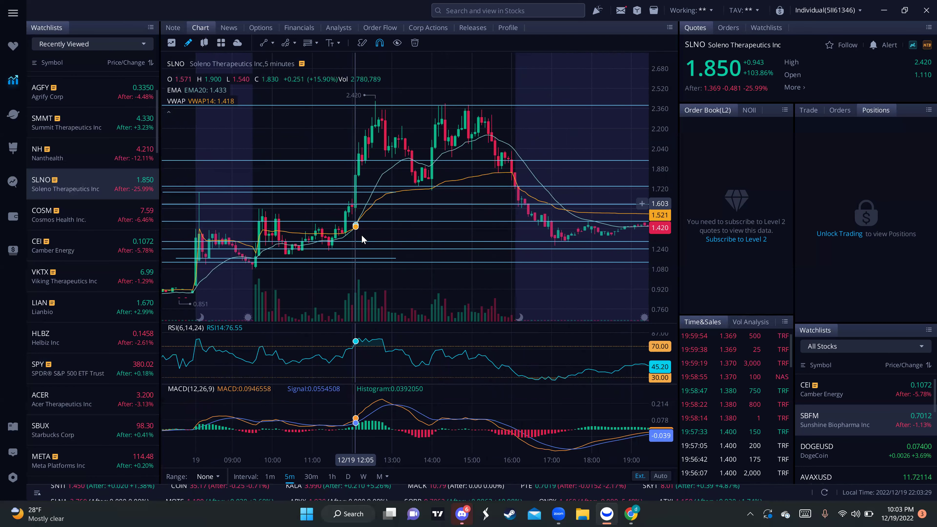
{"action": "scroll", "coordinate": [356, 235], "scroll_direction": "up", "scroll_amount": 2}
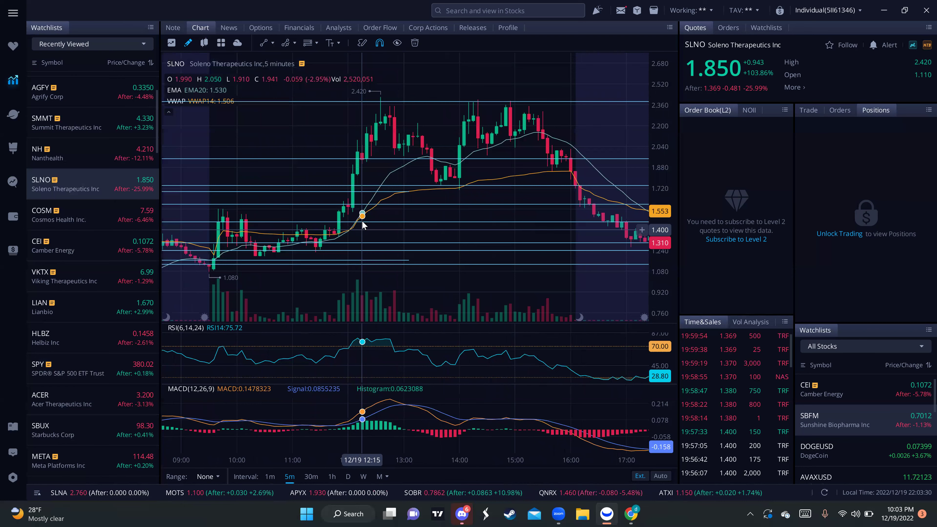
{"action": "scroll", "coordinate": [362, 226], "scroll_direction": "down", "scroll_amount": 2}
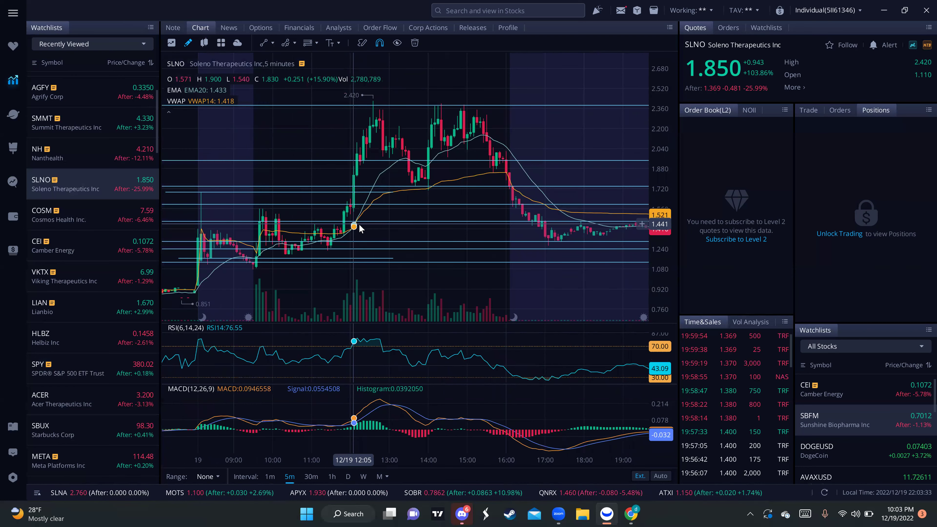
{"action": "scroll", "coordinate": [355, 230], "scroll_direction": "up", "scroll_amount": 1}
{"action": "scroll", "coordinate": [354, 231], "scroll_direction": "up", "scroll_amount": 1}
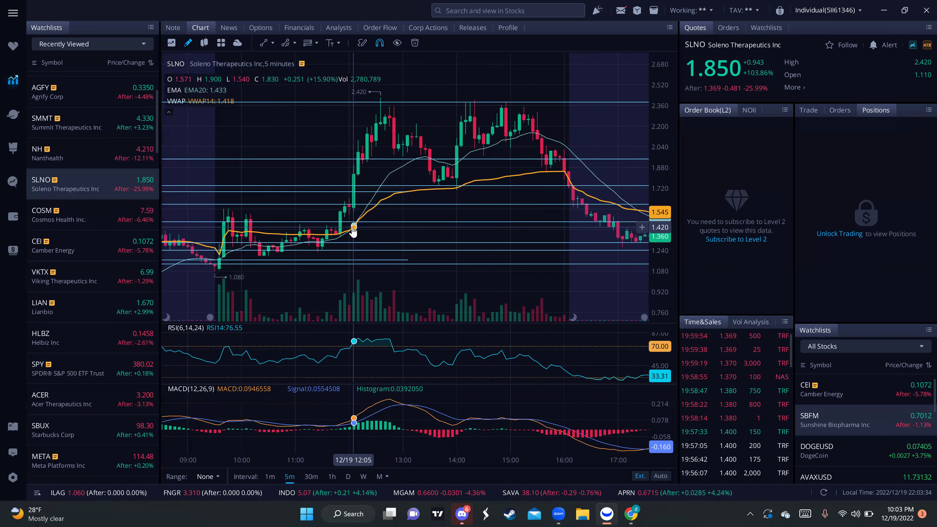
{"action": "scroll", "coordinate": [353, 230], "scroll_direction": "down", "scroll_amount": 1}
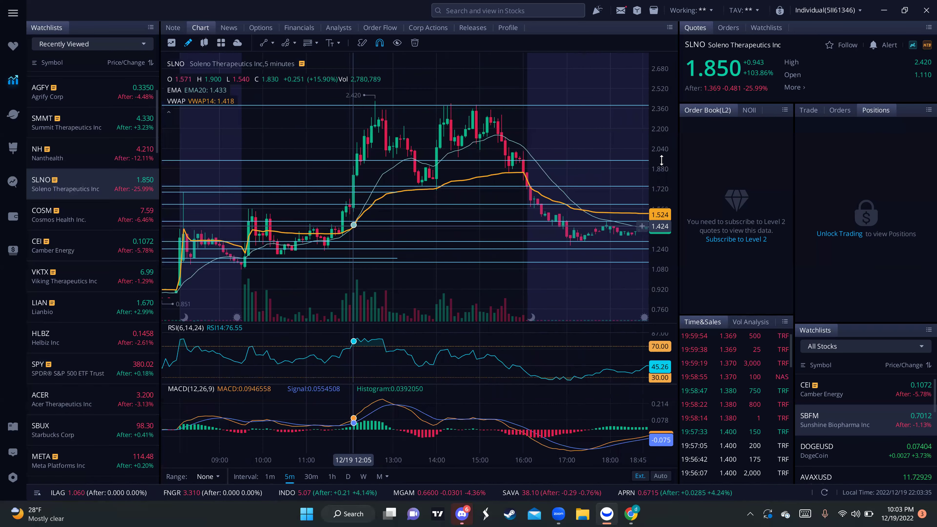
{"action": "left_click_drag", "start_coordinate": [662, 160], "coordinate": [661, 172]}
{"action": "scroll", "coordinate": [354, 166], "scroll_direction": "up", "scroll_amount": 1}
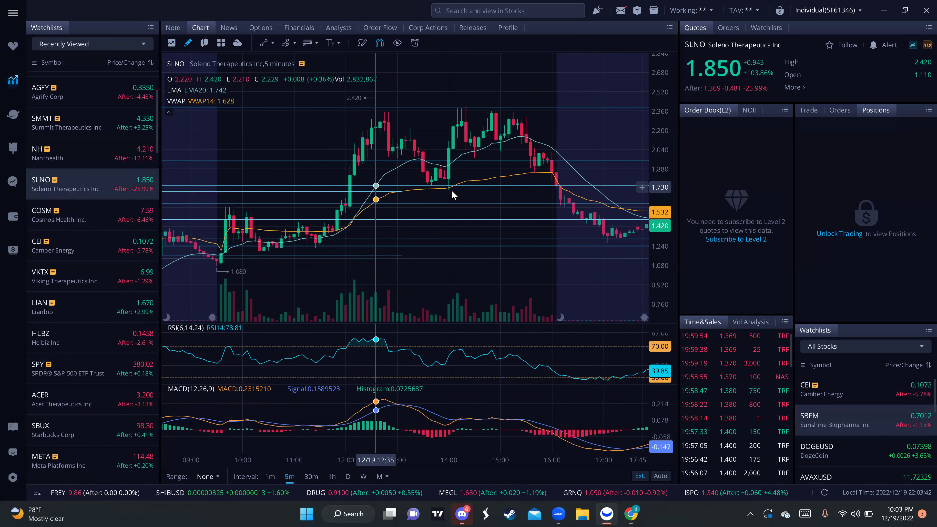
- Examine SLNO's afternoon highs and after-hours decline on December 19 against the uppermost drawn line and VWAP
{"action": "scroll", "coordinate": [545, 168], "scroll_direction": "down", "scroll_amount": 1}
{"action": "scroll", "coordinate": [550, 135], "scroll_direction": "down", "scroll_amount": 1}
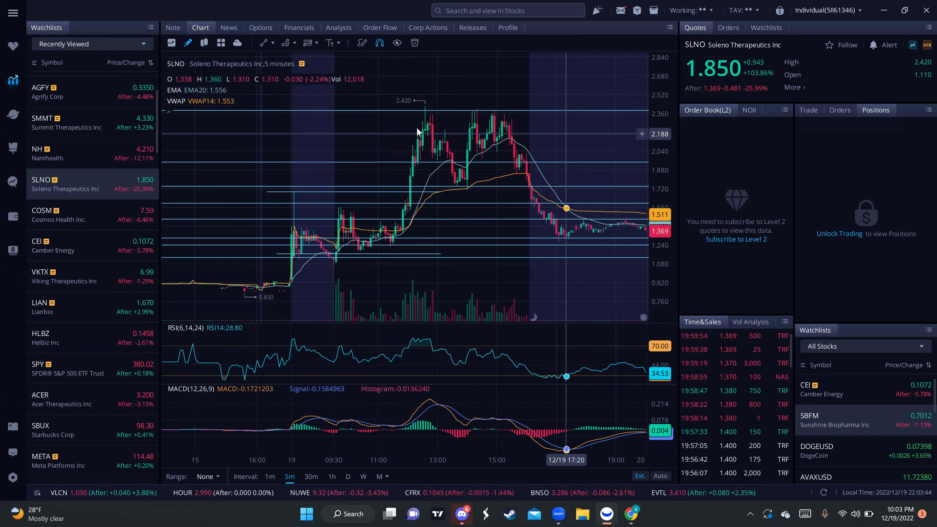
{"action": "scroll", "coordinate": [357, 174], "scroll_direction": "up", "scroll_amount": 1}
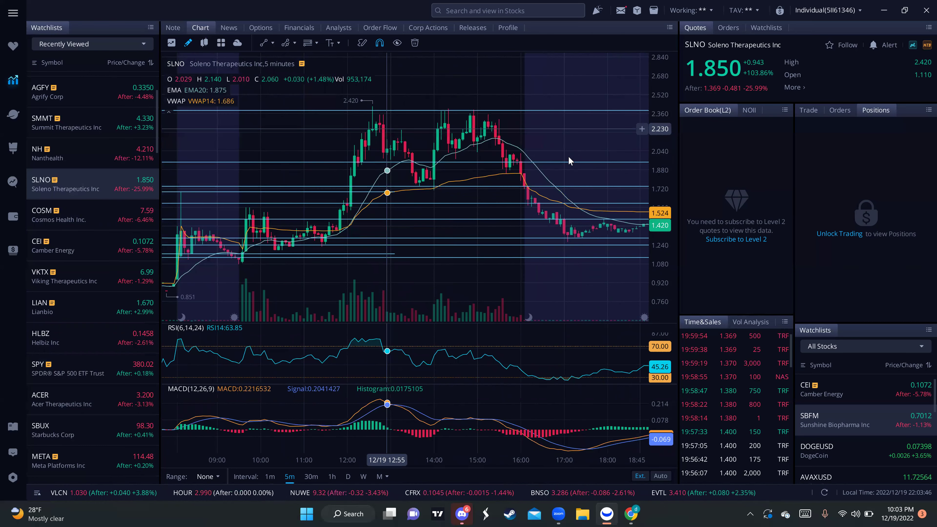
{"action": "left_click_drag", "start_coordinate": [435, 151], "coordinate": [344, 129]}
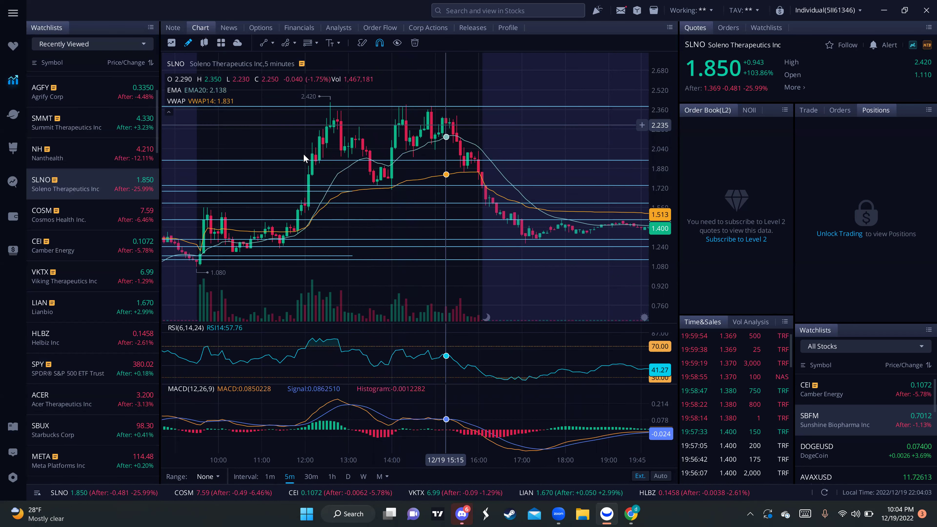
- Open the HLBZ chart from the watchlist and examine its December 19 five-minute candles against the drawn trendlines
{"action": "left_click", "coordinate": [106, 336]}
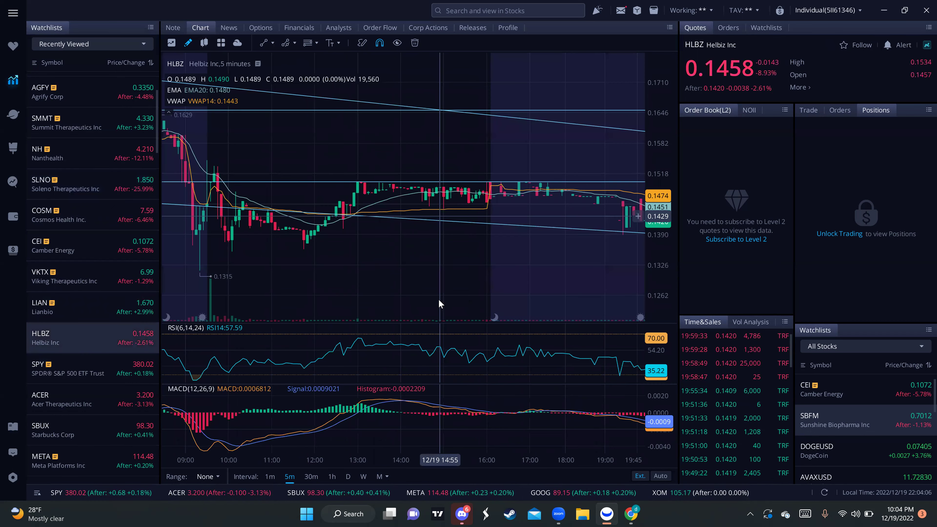
{"action": "scroll", "coordinate": [454, 269], "scroll_direction": "down", "scroll_amount": 3}
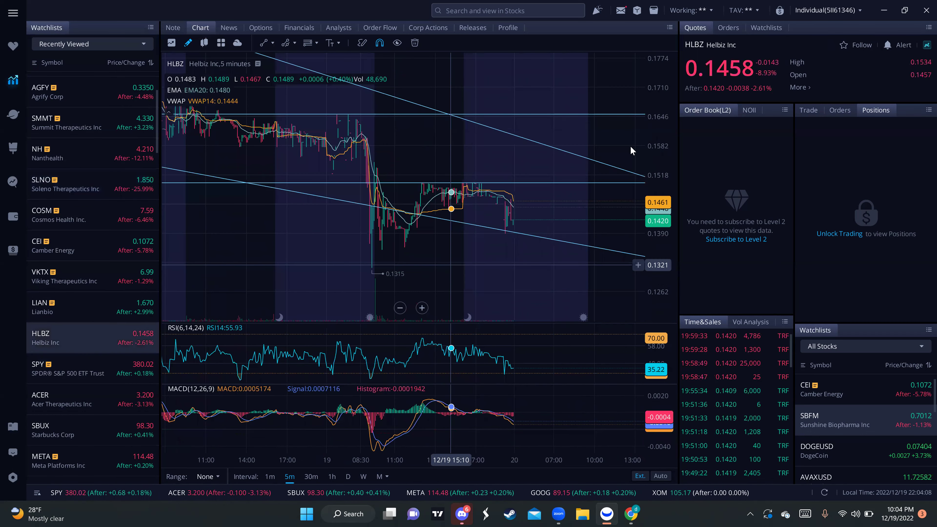
{"action": "scroll", "coordinate": [471, 217], "scroll_direction": "up", "scroll_amount": 3}
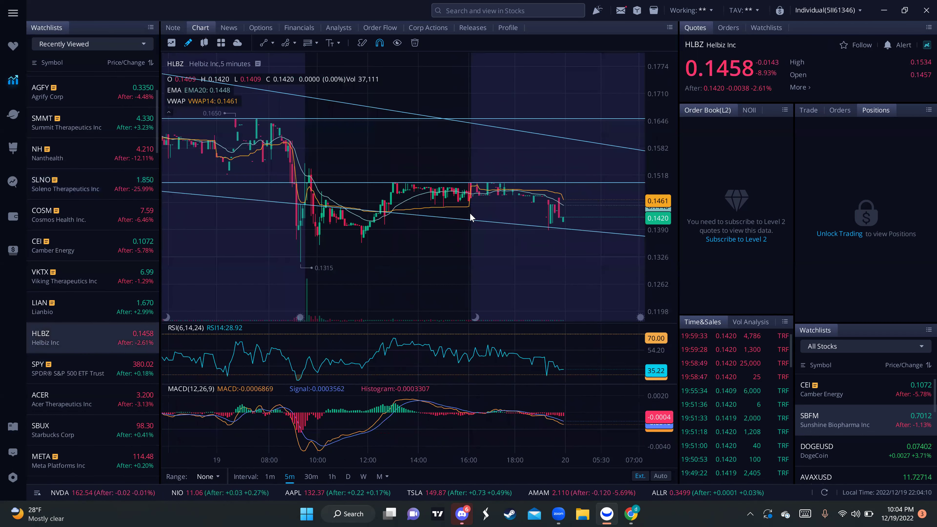
- Switch the HLBZ chart to the 30-minute interval and rescale the price axis to fit the falling channel
{"action": "scroll", "coordinate": [453, 254], "scroll_direction": "down", "scroll_amount": 3}
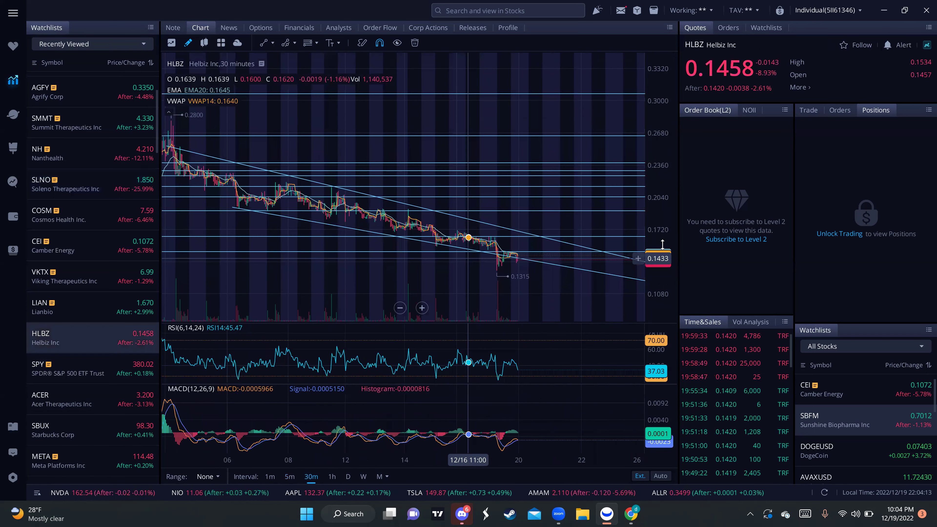
{"action": "left_click_drag", "start_coordinate": [662, 244], "coordinate": [663, 149]}
{"action": "left_click_drag", "start_coordinate": [665, 115], "coordinate": [664, 148]}
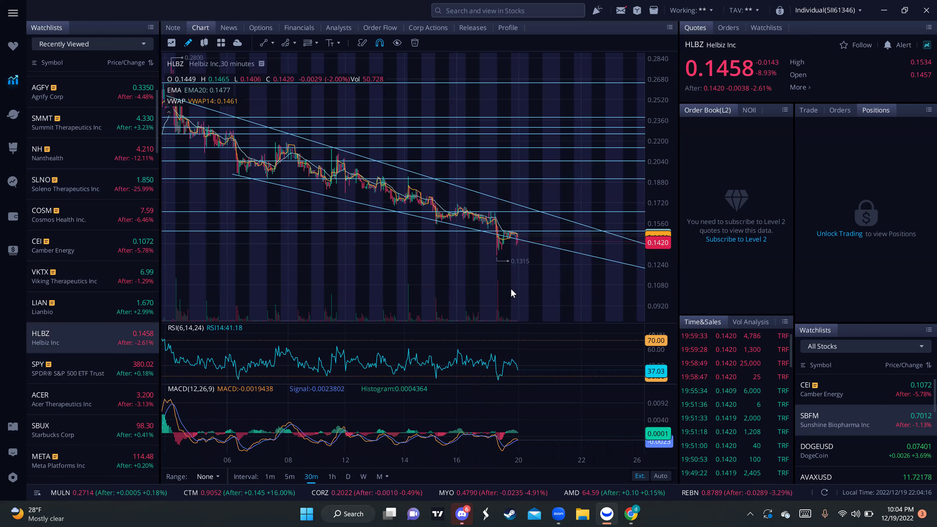
- Examine HLBZ's falling channel and December 19 low on 30-minute candles, and switch the chart to the one-hour interval
{"action": "scroll", "coordinate": [553, 284], "scroll_direction": "up", "scroll_amount": 3}
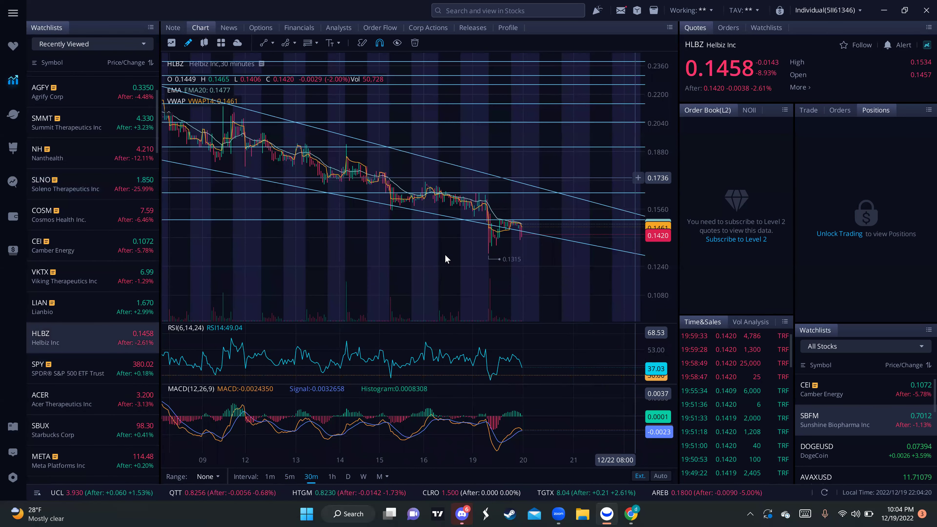
{"action": "scroll", "coordinate": [445, 257], "scroll_direction": "up", "scroll_amount": 1}
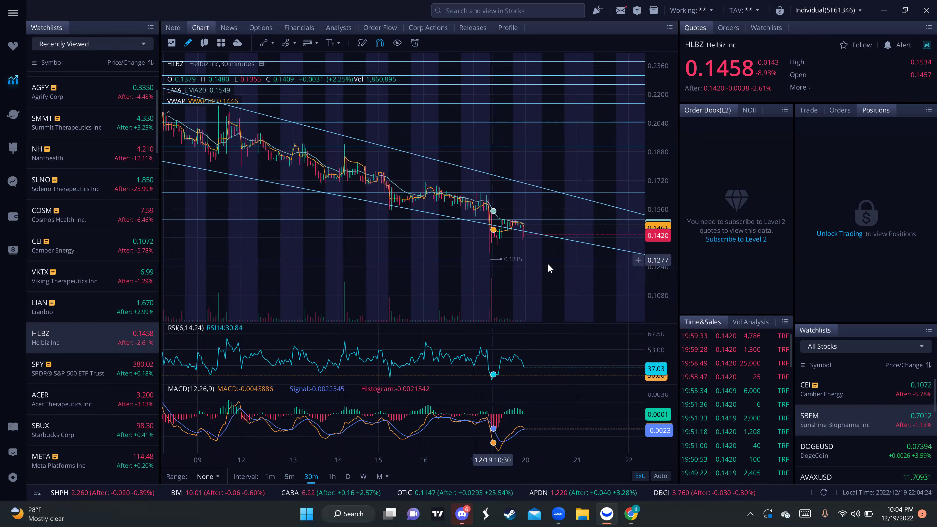
{"action": "scroll", "coordinate": [550, 264], "scroll_direction": "down", "scroll_amount": 1}
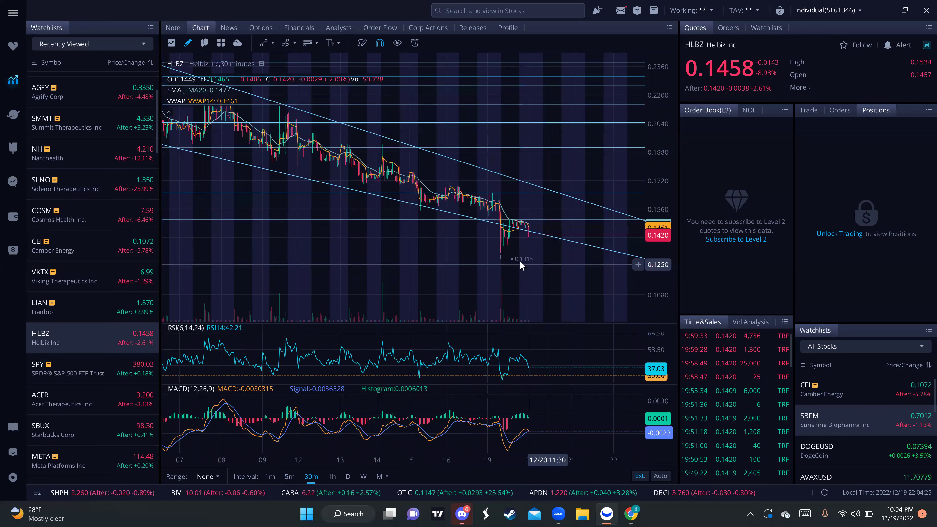
{"action": "scroll", "coordinate": [520, 260], "scroll_direction": "down", "scroll_amount": 1}
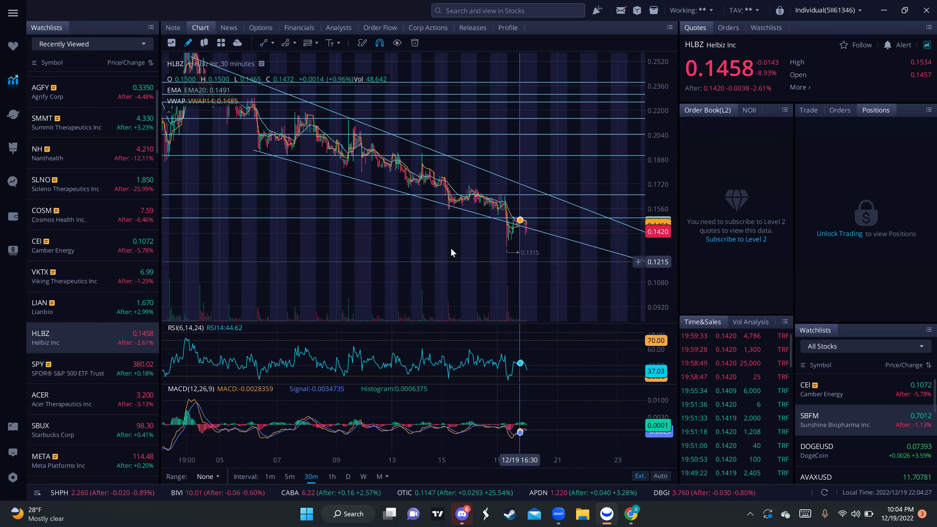
{"action": "scroll", "coordinate": [451, 252], "scroll_direction": "down", "scroll_amount": 1}
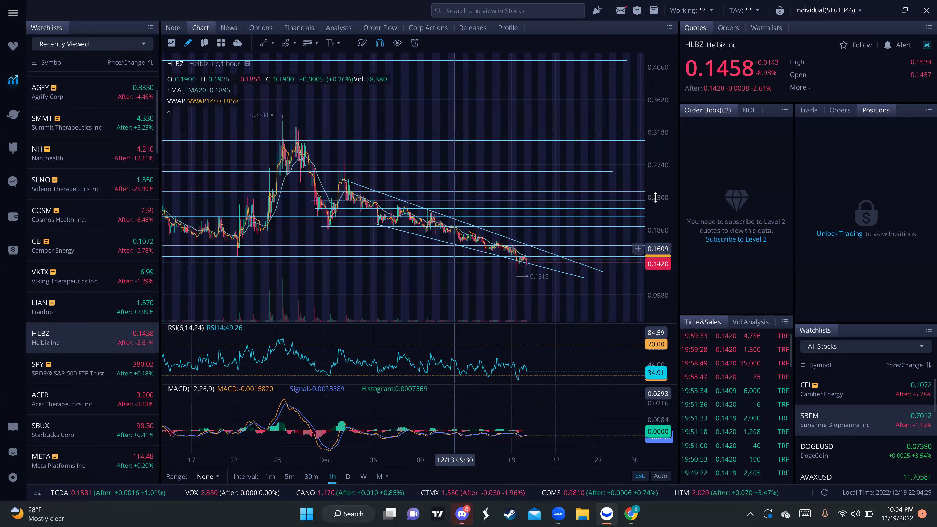
- Examine HLBZ's one-hour candles within the falling channel, from its early-December start to the December 19 low
{"action": "left_click_drag", "start_coordinate": [452, 269], "coordinate": [515, 261]}
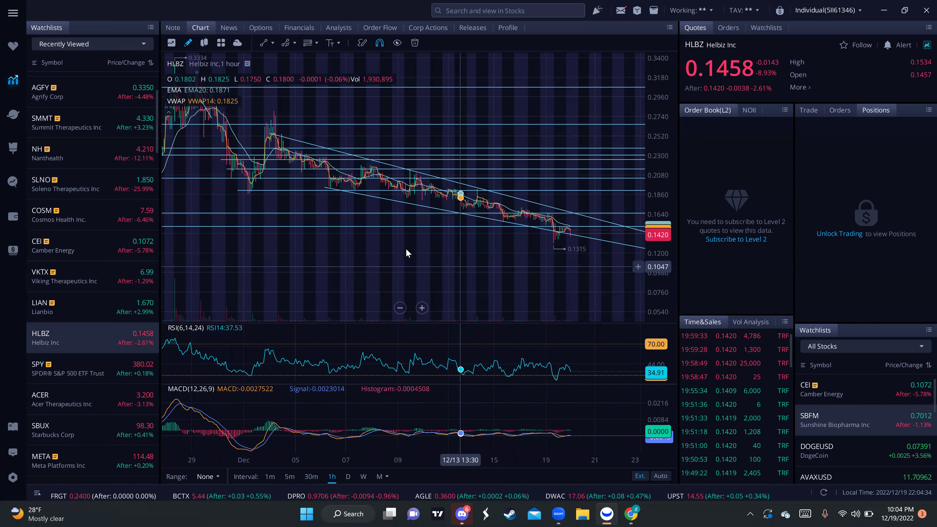
{"action": "scroll", "coordinate": [653, 275], "scroll_direction": "down", "scroll_amount": 2}
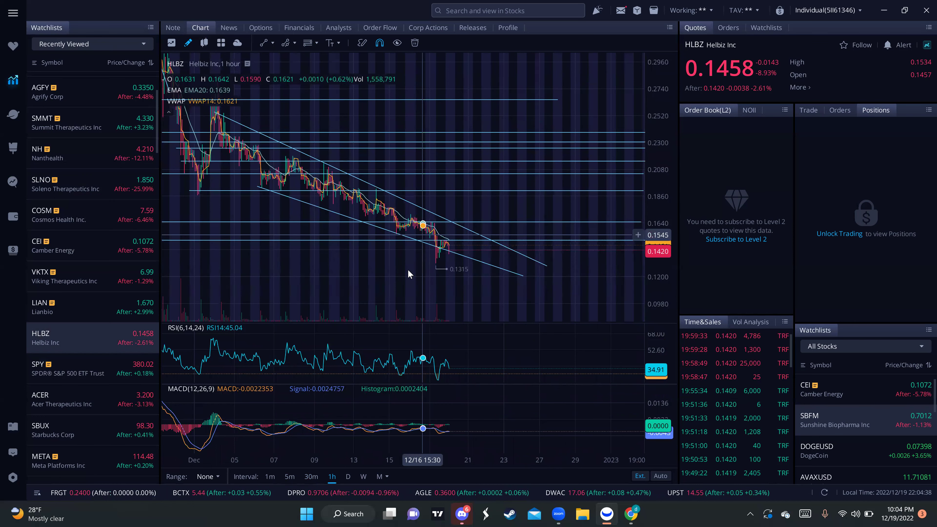
{"action": "scroll", "coordinate": [409, 275], "scroll_direction": "up", "scroll_amount": 1}
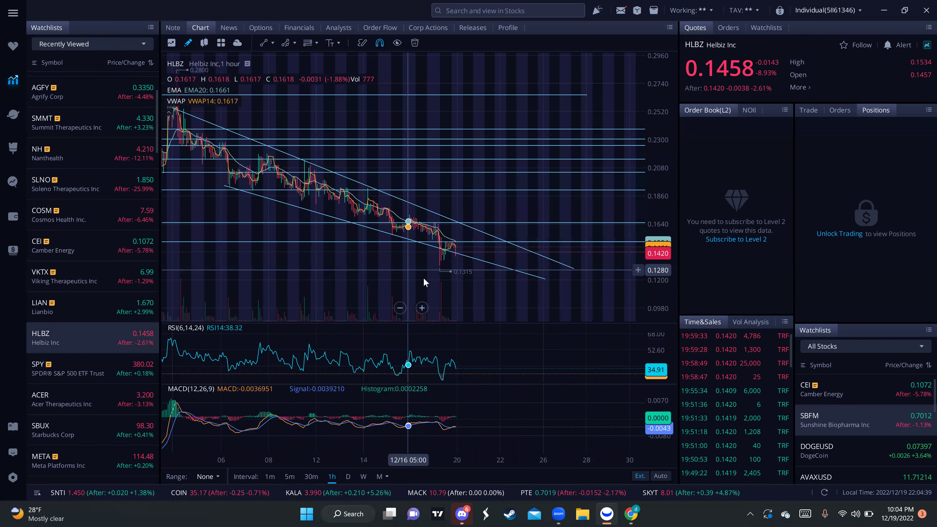
{"action": "scroll", "coordinate": [422, 278], "scroll_direction": "down", "scroll_amount": 1}
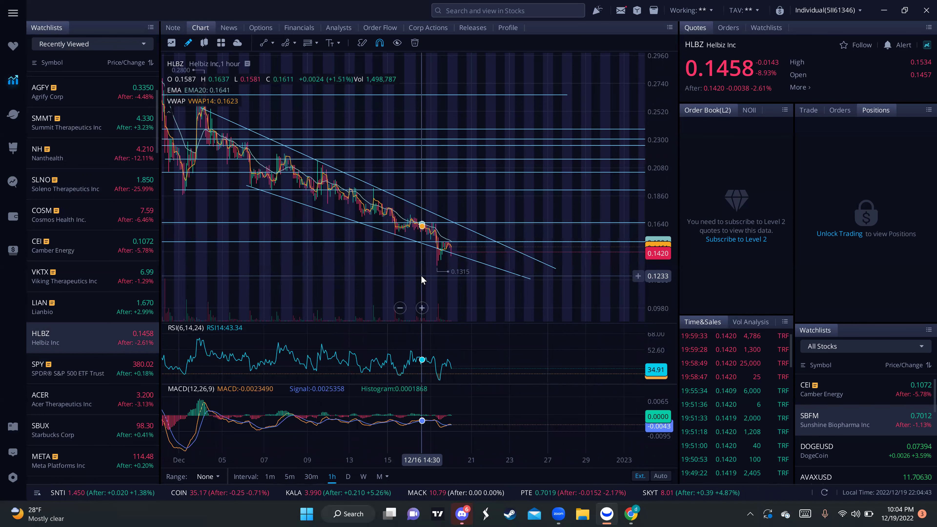
{"action": "scroll", "coordinate": [424, 275], "scroll_direction": "up", "scroll_amount": 1}
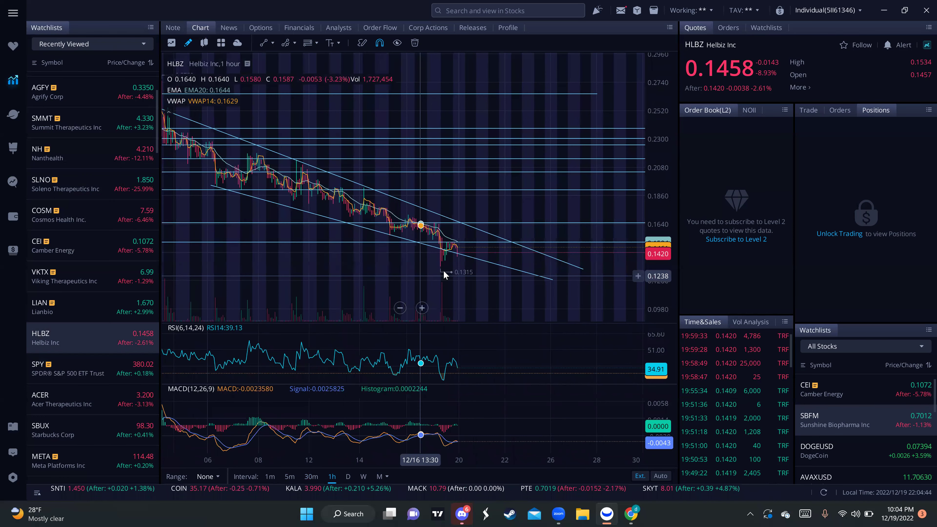
{"action": "scroll", "coordinate": [413, 270], "scroll_direction": "down", "scroll_amount": 1}
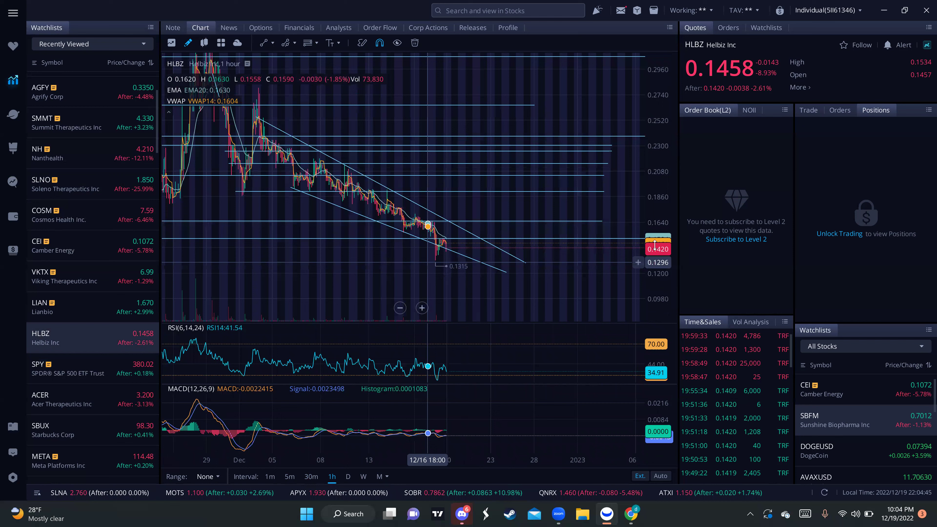
- Stretch the one-hour price scale and compare HLBZ's December 19 candles with the channel's lower trendline and the nearest horizontal level
{"action": "left_click_drag", "start_coordinate": [654, 244], "coordinate": [655, 142]}
{"action": "scroll", "coordinate": [353, 220], "scroll_direction": "up", "scroll_amount": 1}
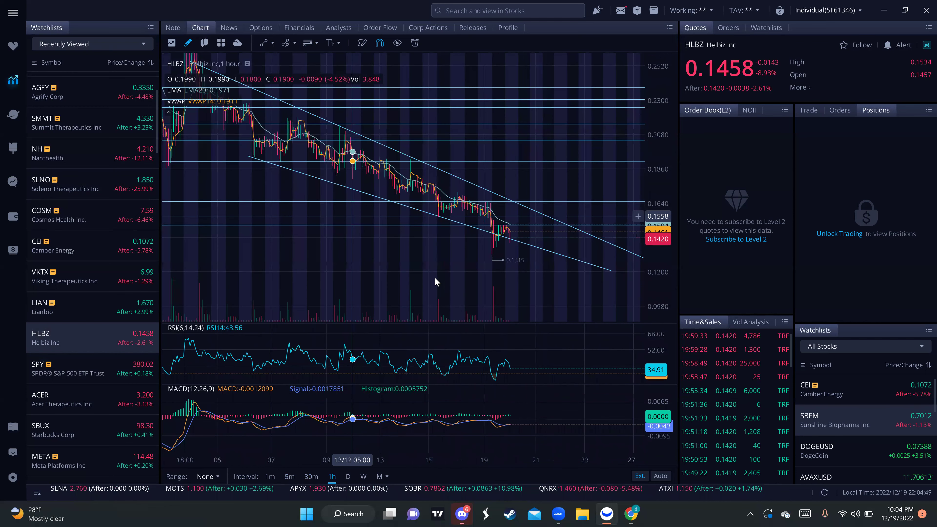
{"action": "scroll", "coordinate": [380, 266], "scroll_direction": "down", "scroll_amount": 1}
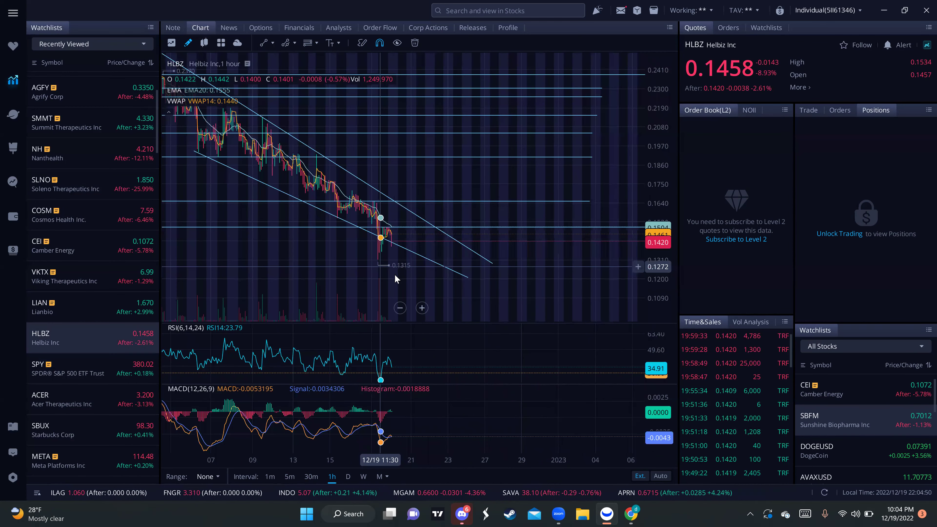
{"action": "scroll", "coordinate": [366, 273], "scroll_direction": "down", "scroll_amount": 1}
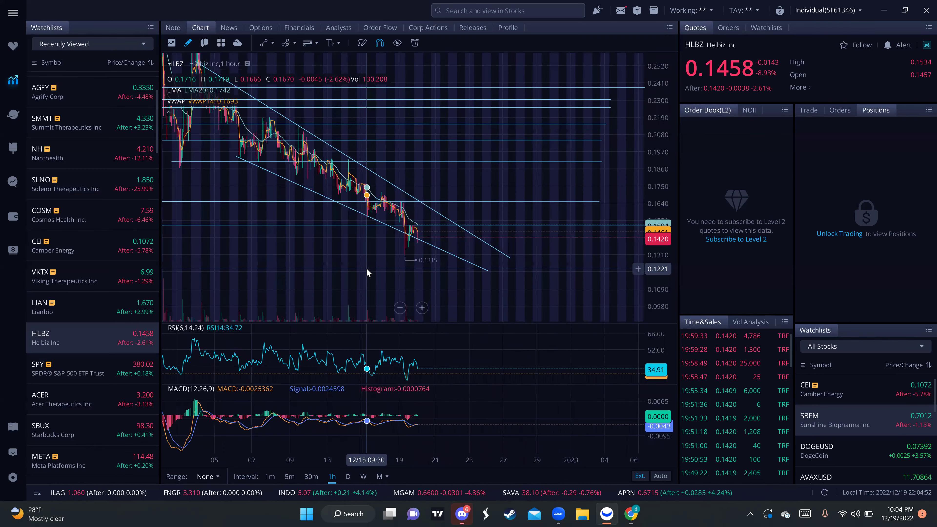
{"action": "scroll", "coordinate": [373, 231], "scroll_direction": "up", "scroll_amount": 1}
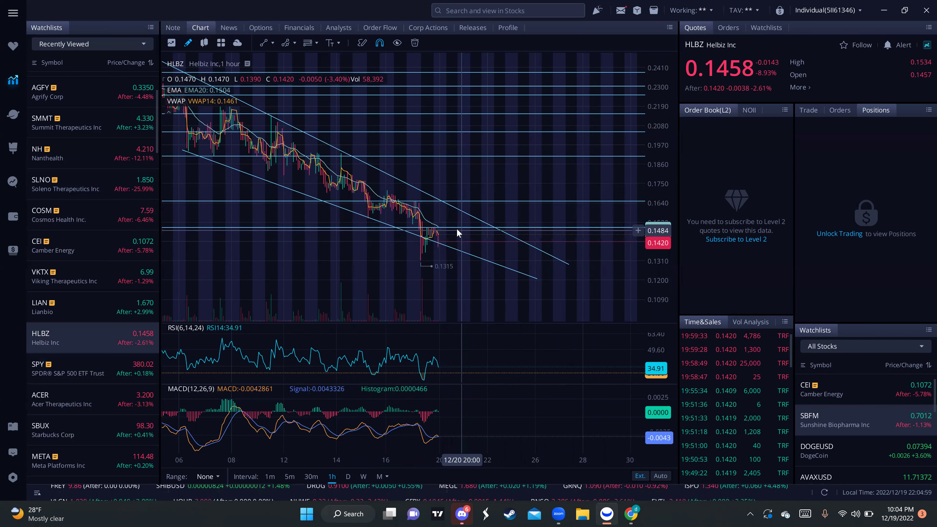
{"action": "scroll", "coordinate": [458, 228], "scroll_direction": "down", "scroll_amount": 1}
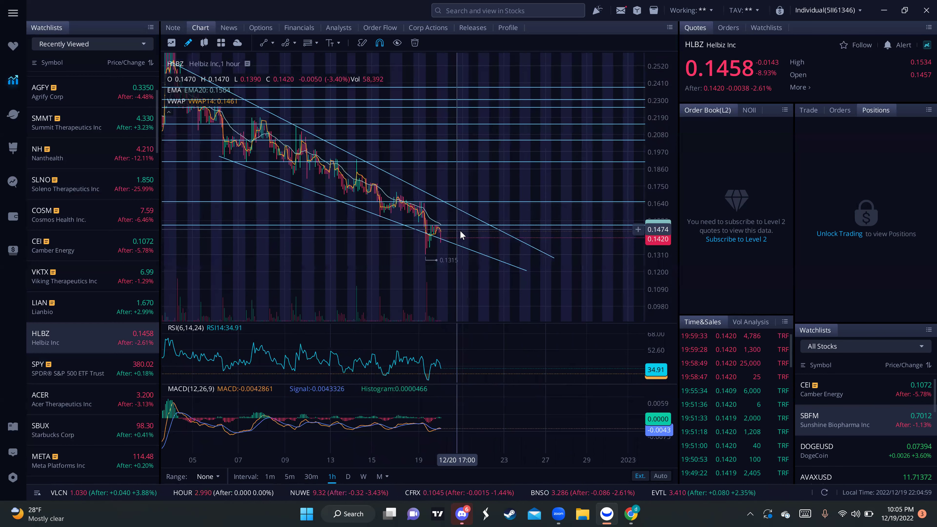
{"action": "scroll", "coordinate": [460, 230], "scroll_direction": "down", "scroll_amount": 1}
{"action": "scroll", "coordinate": [463, 223], "scroll_direction": "up", "scroll_amount": 1}
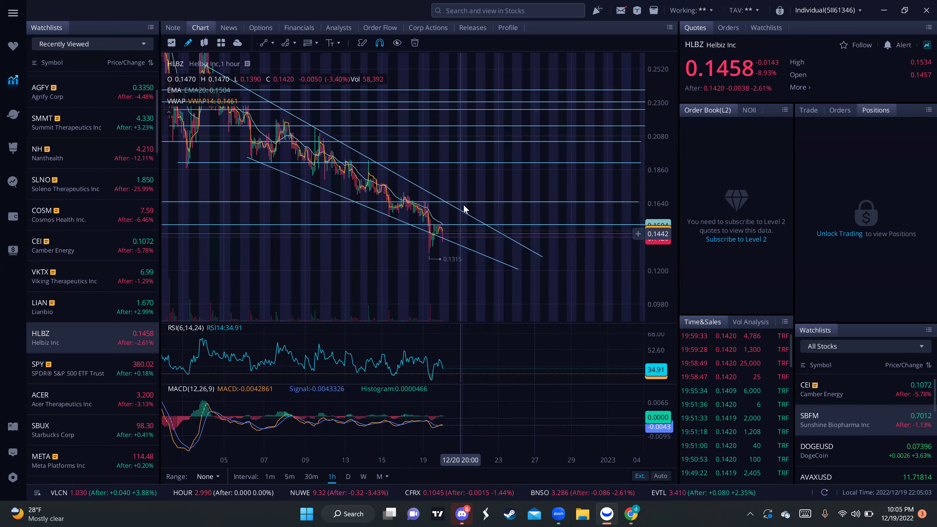
- Switch the HLBZ chart to the daily interval and stretch the price scale around the autumn levels and falling channel
{"action": "left_click", "coordinate": [348, 477]}
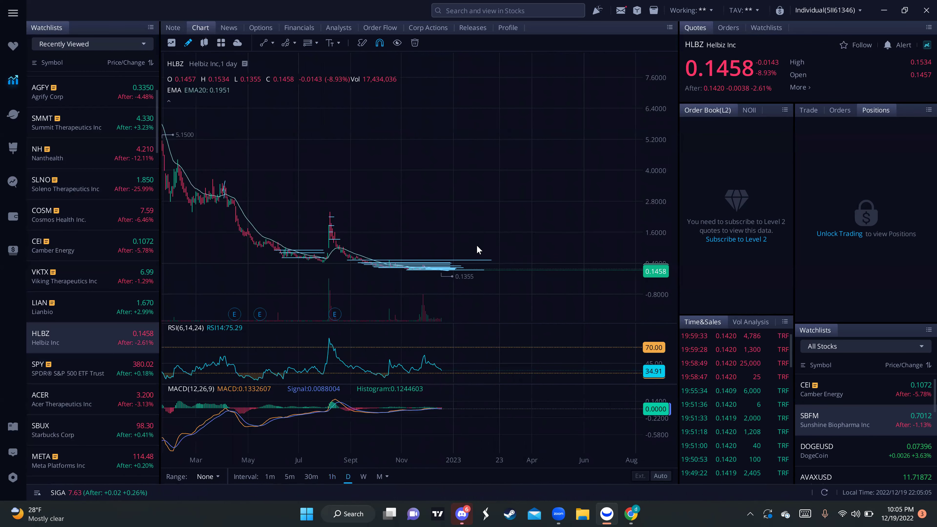
{"action": "left_click_drag", "start_coordinate": [660, 260], "coordinate": [658, 85]}
{"action": "scroll", "coordinate": [421, 188], "scroll_direction": "up", "scroll_amount": 3}
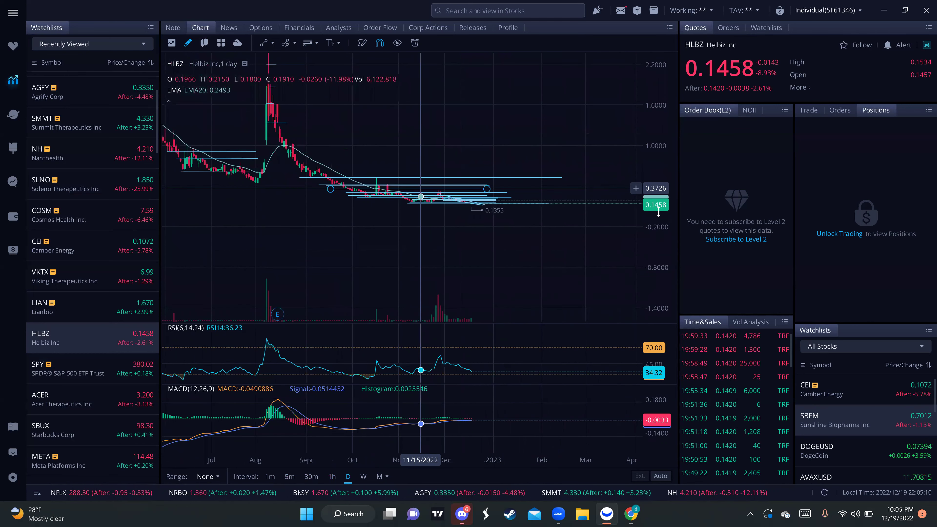
{"action": "left_click_drag", "start_coordinate": [658, 211], "coordinate": [575, 247]}
{"action": "left_click", "coordinate": [637, 263]}
{"action": "left_click", "coordinate": [590, 230]}
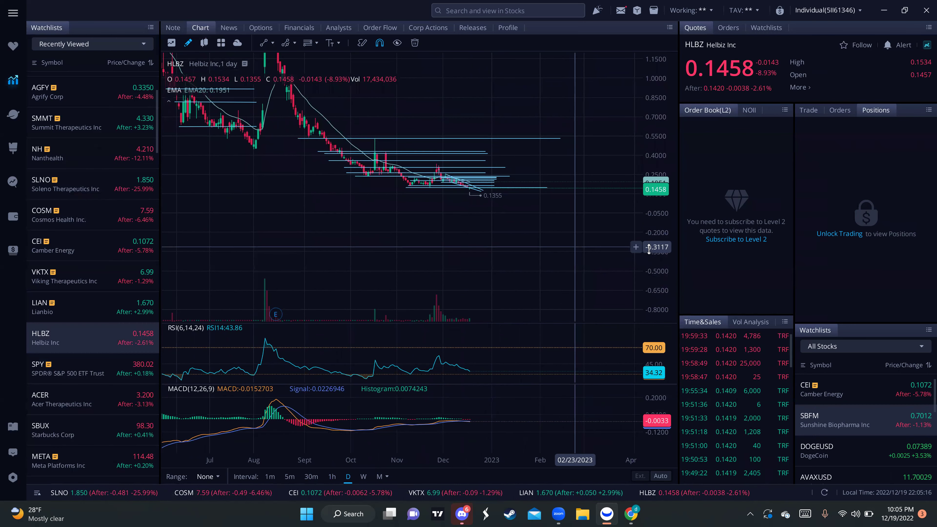
{"action": "scroll", "coordinate": [493, 187], "scroll_direction": "up", "scroll_amount": 4}
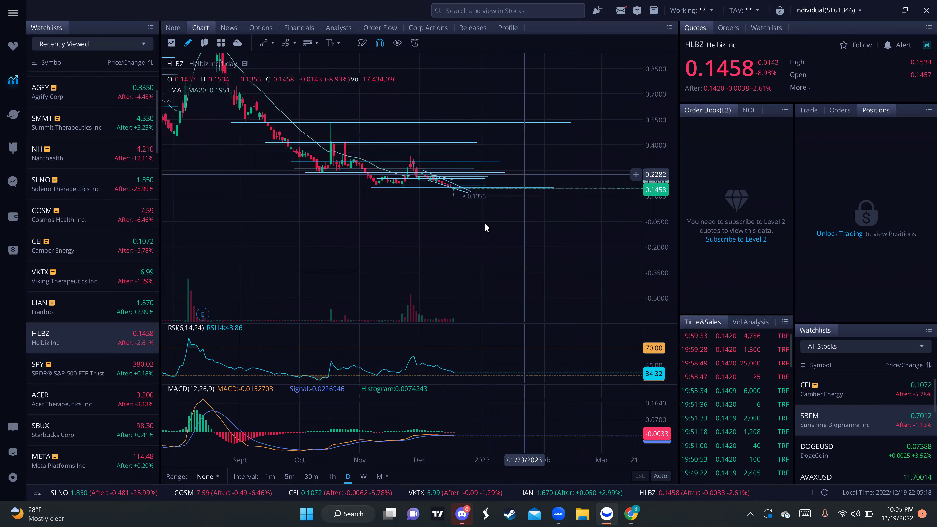
{"action": "scroll", "coordinate": [486, 227], "scroll_direction": "up", "scroll_amount": 1}
{"action": "left_click_drag", "start_coordinate": [663, 258], "coordinate": [666, 114]}
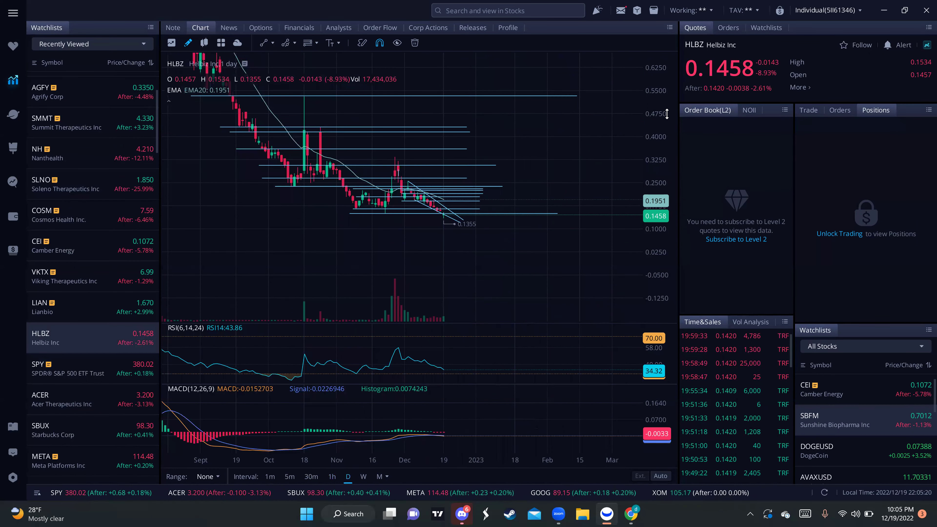
- Enlarge HLBZ's December daily candles and stretch the price scale to fit the falling channel
{"action": "scroll", "coordinate": [468, 240], "scroll_direction": "up", "scroll_amount": 3}
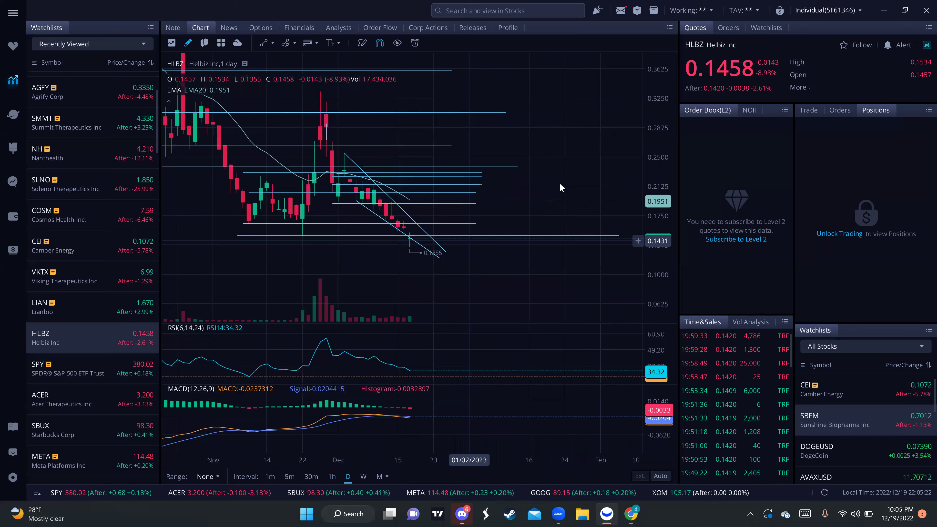
{"action": "scroll", "coordinate": [347, 206], "scroll_direction": "up", "scroll_amount": 1}
{"action": "scroll", "coordinate": [446, 236], "scroll_direction": "up", "scroll_amount": 1}
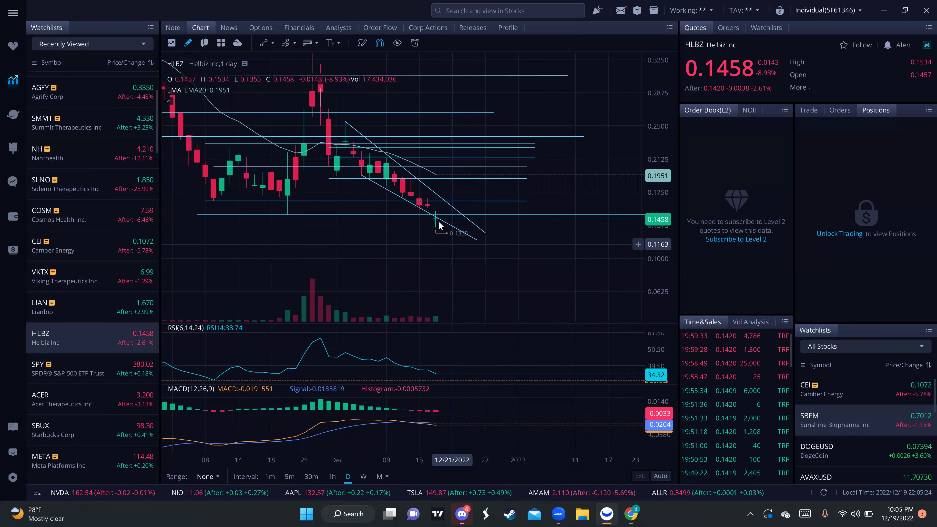
{"action": "scroll", "coordinate": [439, 221], "scroll_direction": "up", "scroll_amount": 1}
{"action": "left_click_drag", "start_coordinate": [519, 265], "coordinate": [526, 272]}
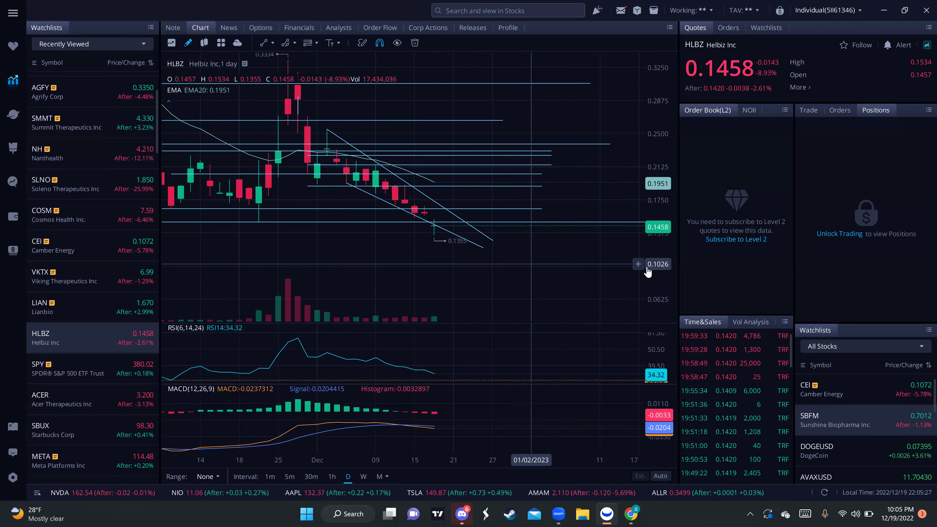
{"action": "left_click_drag", "start_coordinate": [649, 258], "coordinate": [652, 159]}
{"action": "scroll", "coordinate": [425, 222], "scroll_direction": "up", "scroll_amount": 1}
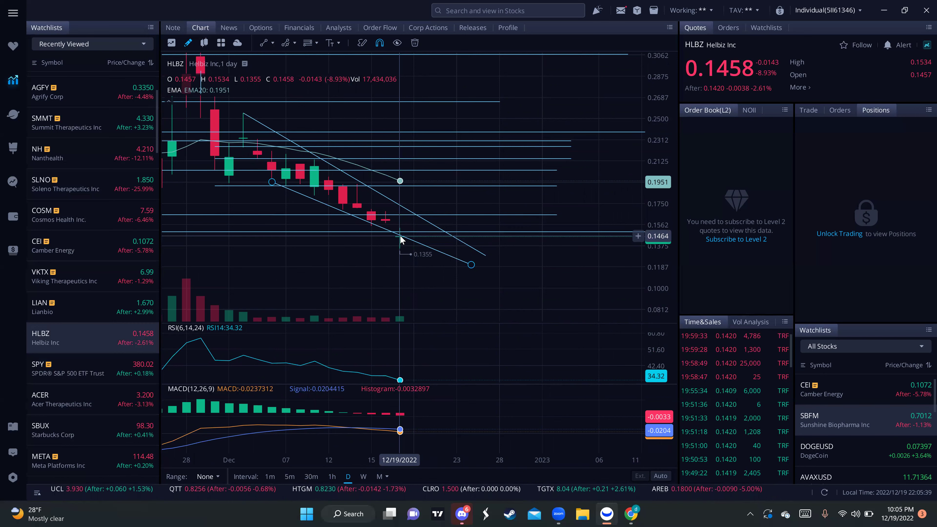
- Examine HLBZ's December 19 daily candle against the channel's lower trendline and the lowest horizontal level
{"action": "scroll", "coordinate": [491, 271], "scroll_direction": "down", "scroll_amount": 1}
{"action": "left_click_drag", "start_coordinate": [492, 270], "coordinate": [373, 234]}
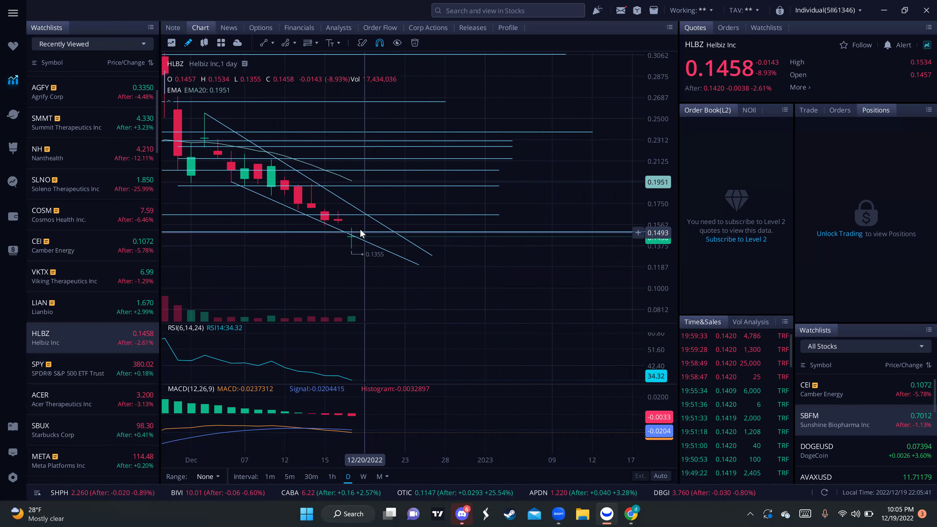
{"action": "scroll", "coordinate": [365, 233], "scroll_direction": "down", "scroll_amount": 3}
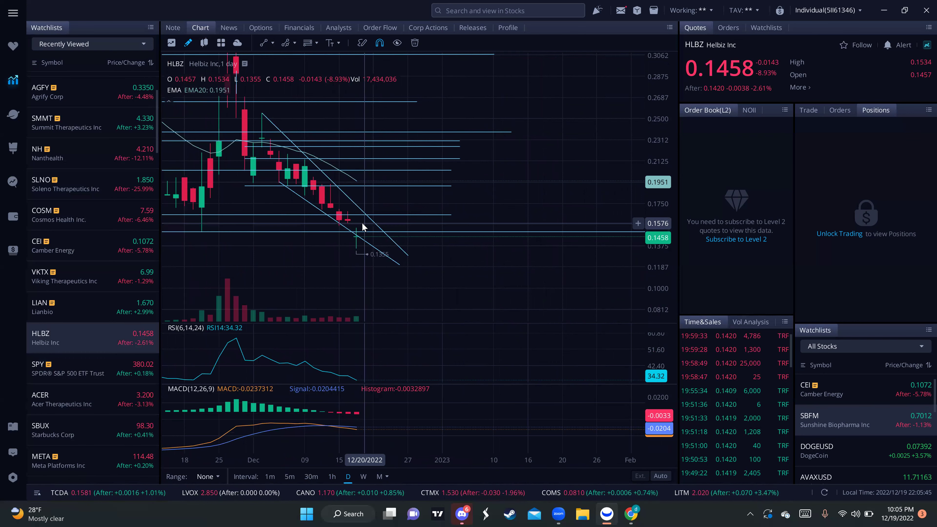
{"action": "left_click", "coordinate": [369, 218]}
{"action": "scroll", "coordinate": [379, 209], "scroll_direction": "down", "scroll_amount": 2}
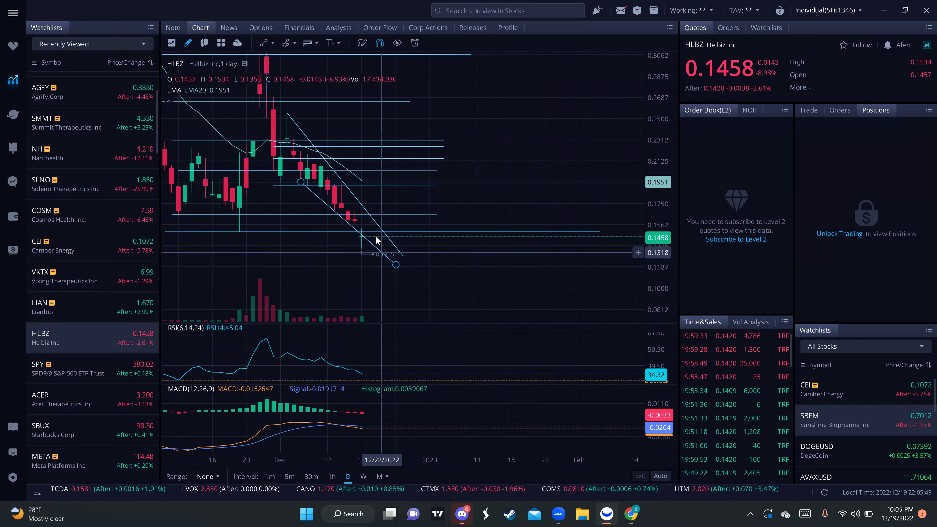
{"action": "scroll", "coordinate": [358, 237], "scroll_direction": "up", "scroll_amount": 2}
{"action": "left_click", "coordinate": [360, 238]}
{"action": "left_click", "coordinate": [445, 303]}
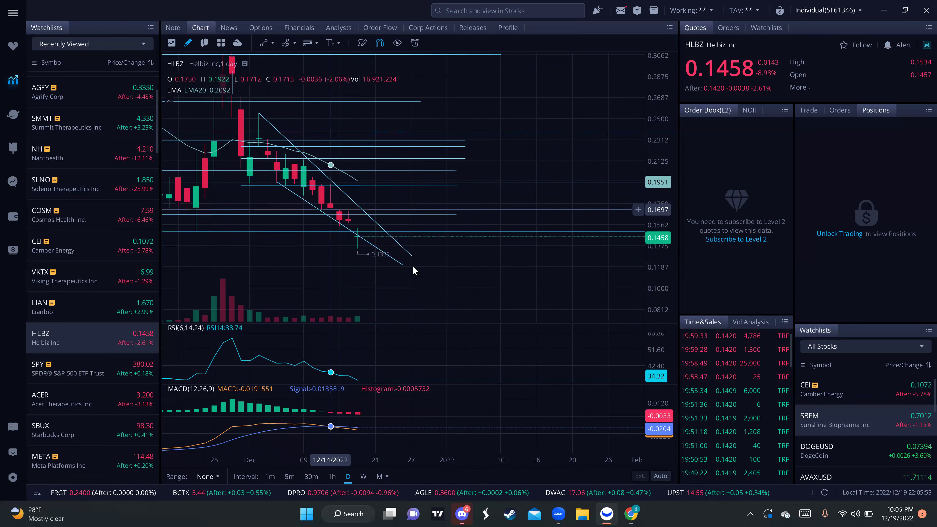
{"action": "left_click", "coordinate": [363, 239]}
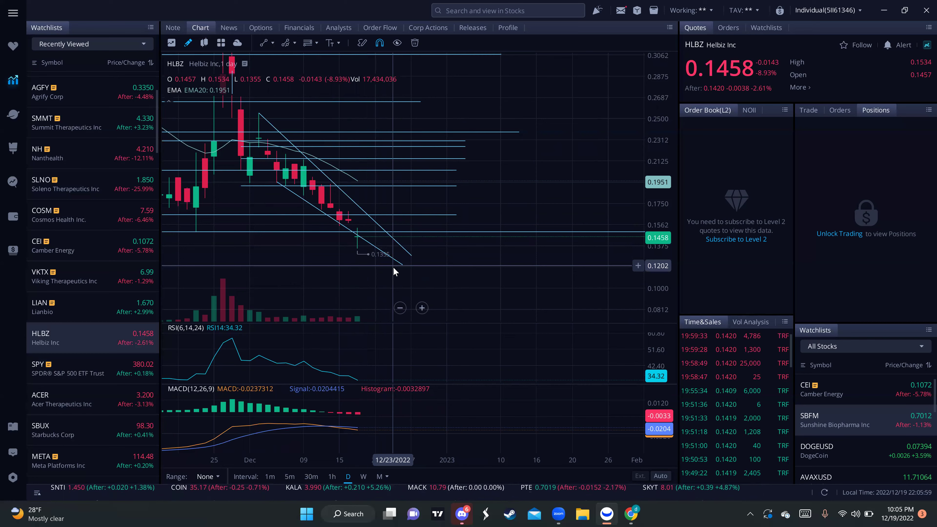
- Compress the daily price scale and examine HLBZ's November and December candles against the falling channel and horizontal levels
{"action": "scroll", "coordinate": [394, 267], "scroll_direction": "down", "scroll_amount": 3}
{"action": "left_click_drag", "start_coordinate": [455, 273], "coordinate": [486, 273]}
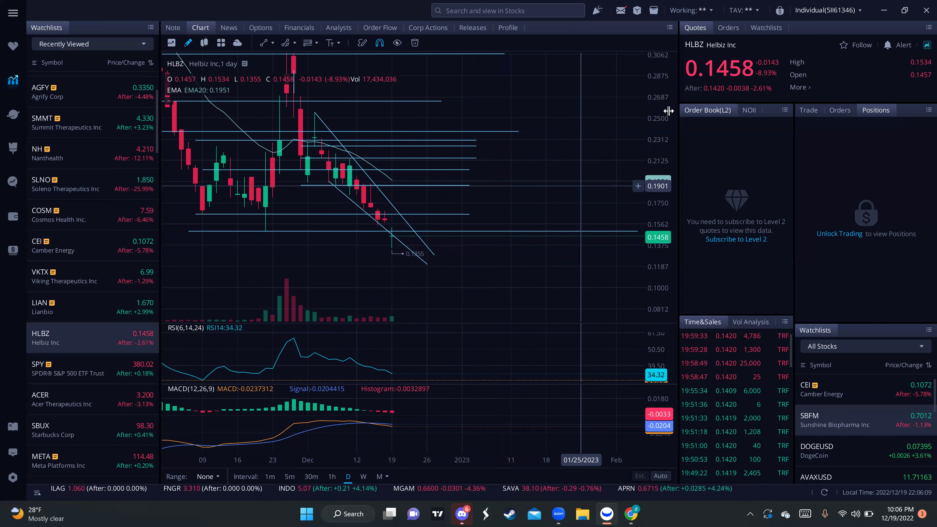
{"action": "left_click_drag", "start_coordinate": [660, 133], "coordinate": [643, 189]}
{"action": "scroll", "coordinate": [516, 206], "scroll_direction": "down", "scroll_amount": 1}
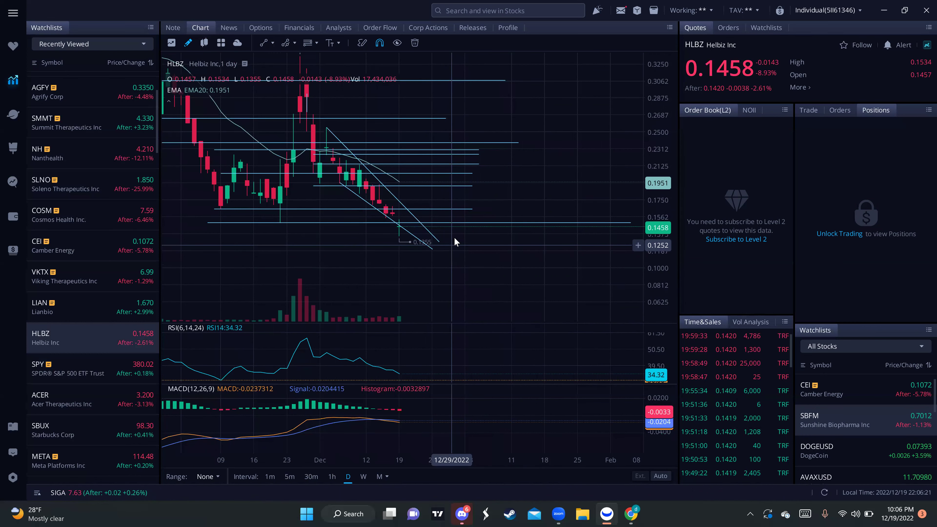
{"action": "left_click", "coordinate": [341, 186]}
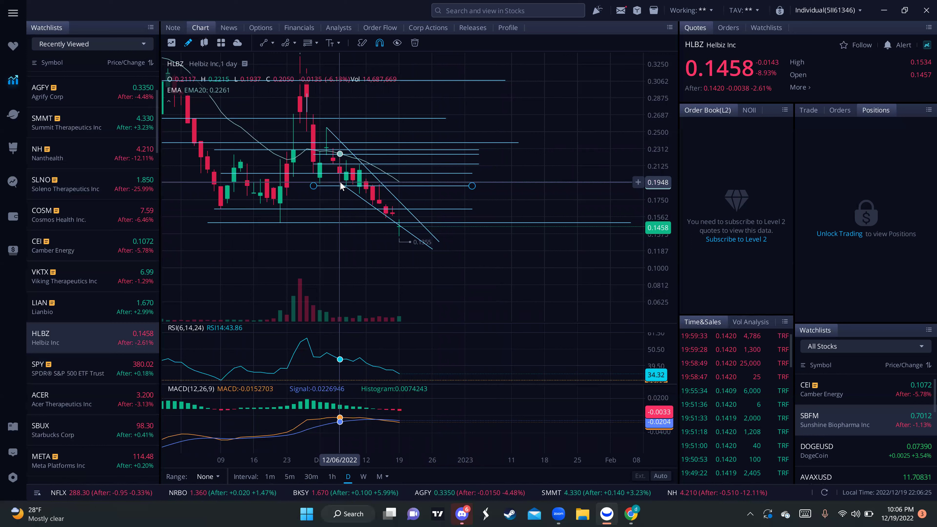